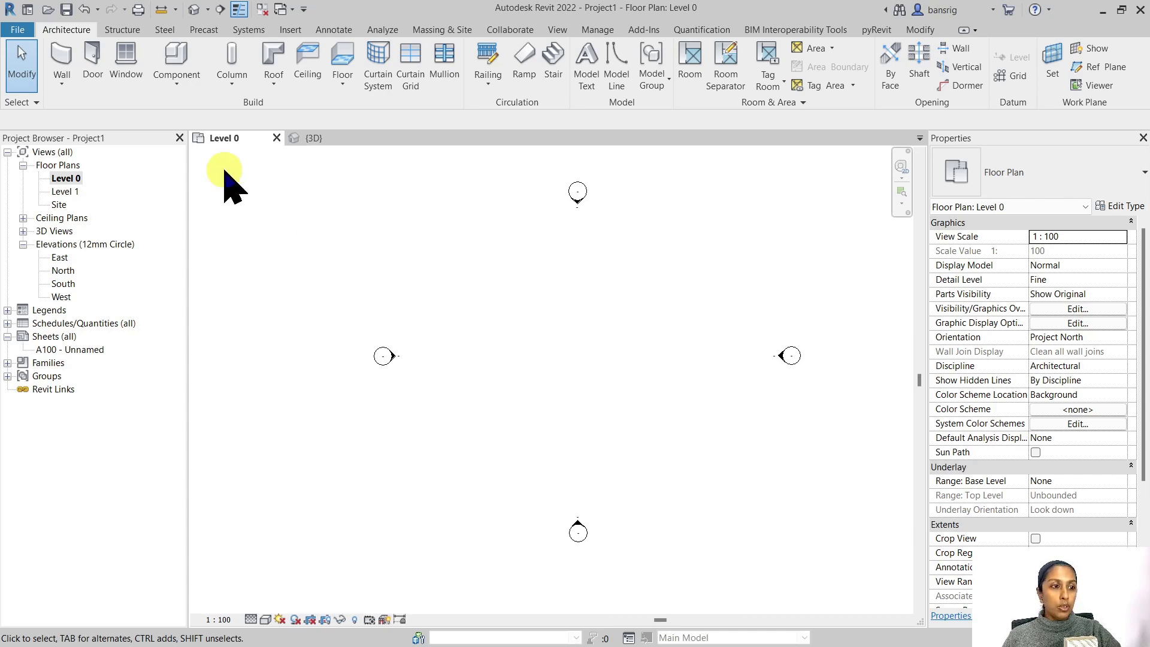
Start a new wall and switch its type to the Curtain Wall type Curtain_Wall-Empty
left_click(58, 54)
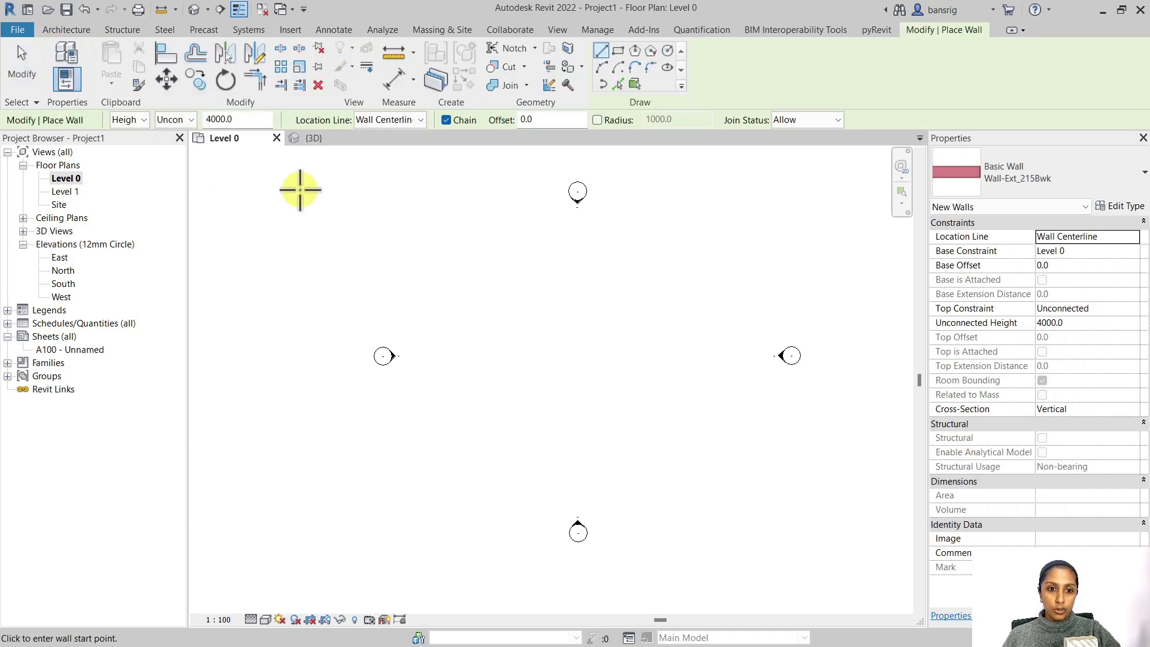
left_click(1016, 170)
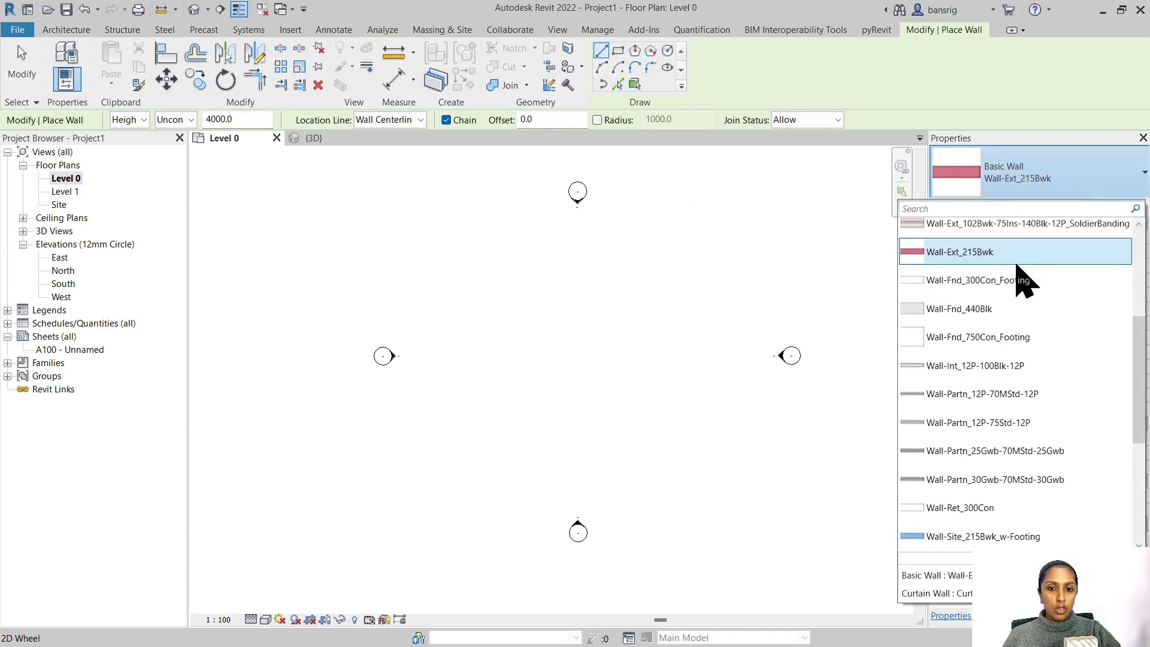
scroll(1015, 300, "down", 3)
scroll(1018, 270, "down", 3)
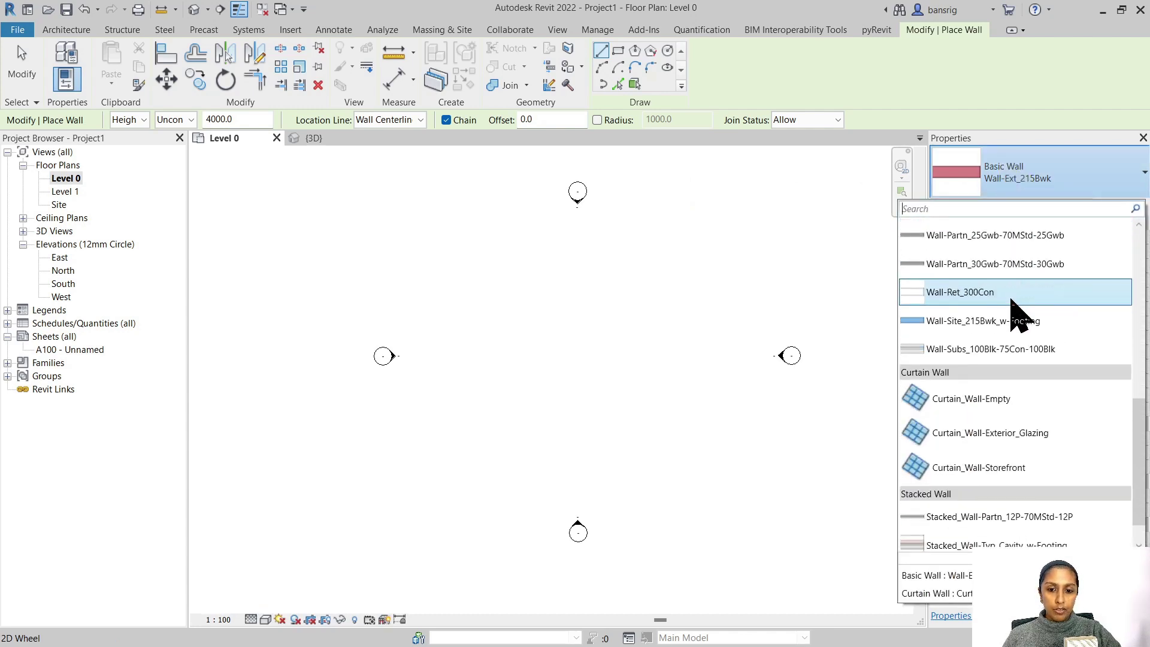
left_click(922, 360)
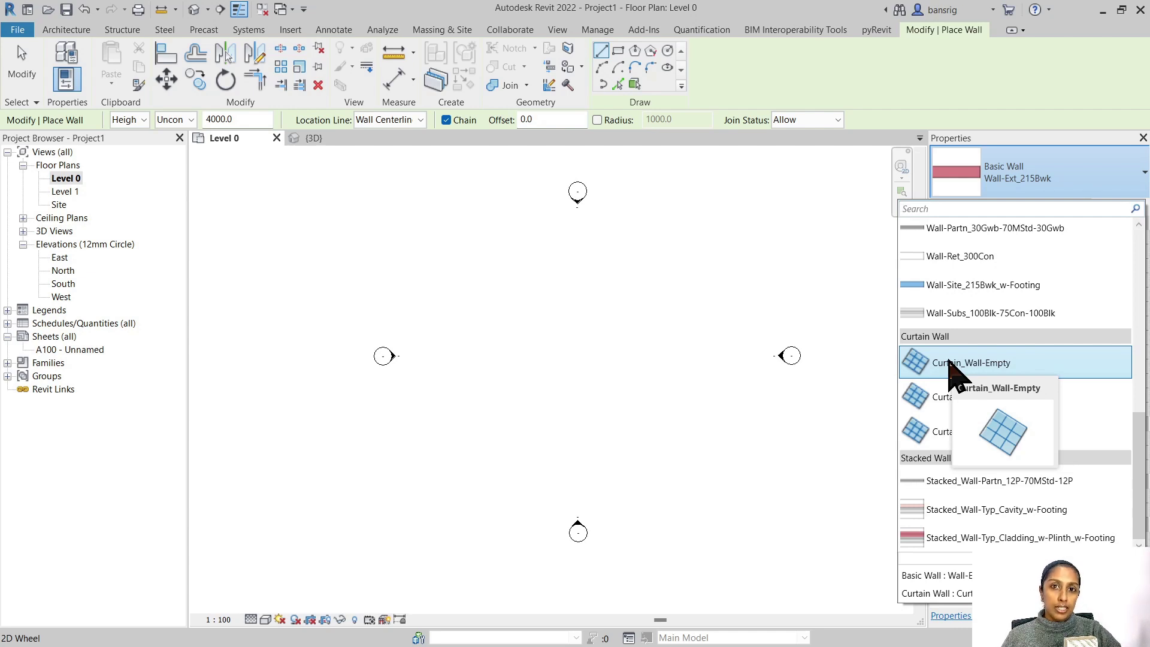
left_click(958, 363)
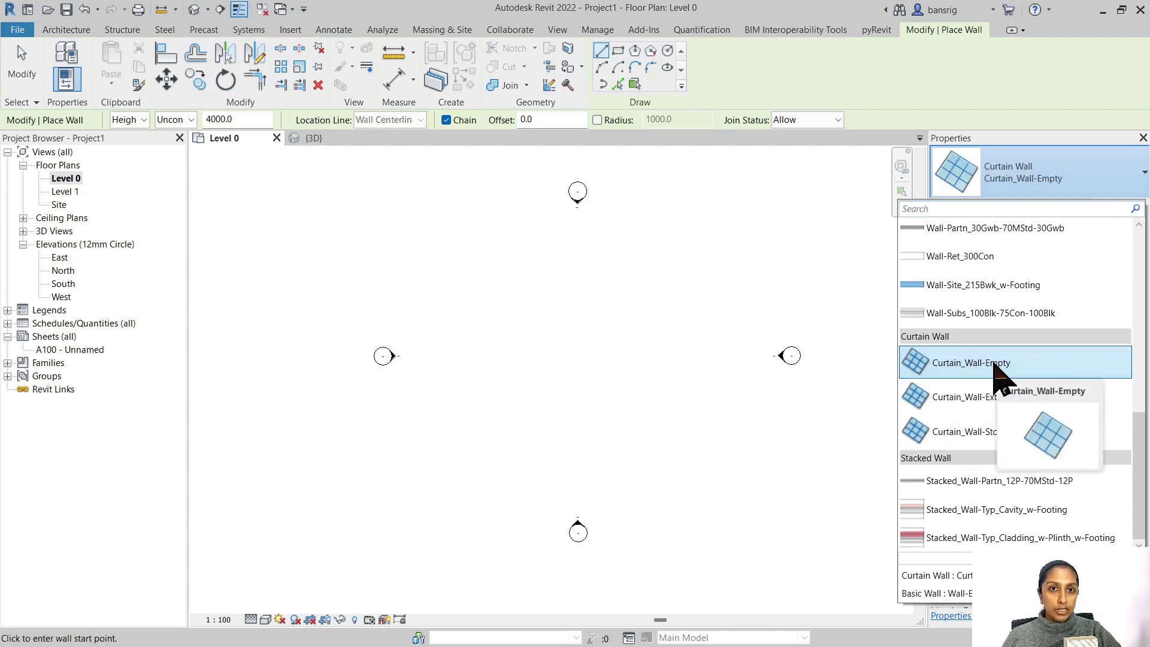
Constrain the new wall from Level 0 base up to Level 1
left_click(443, 284)
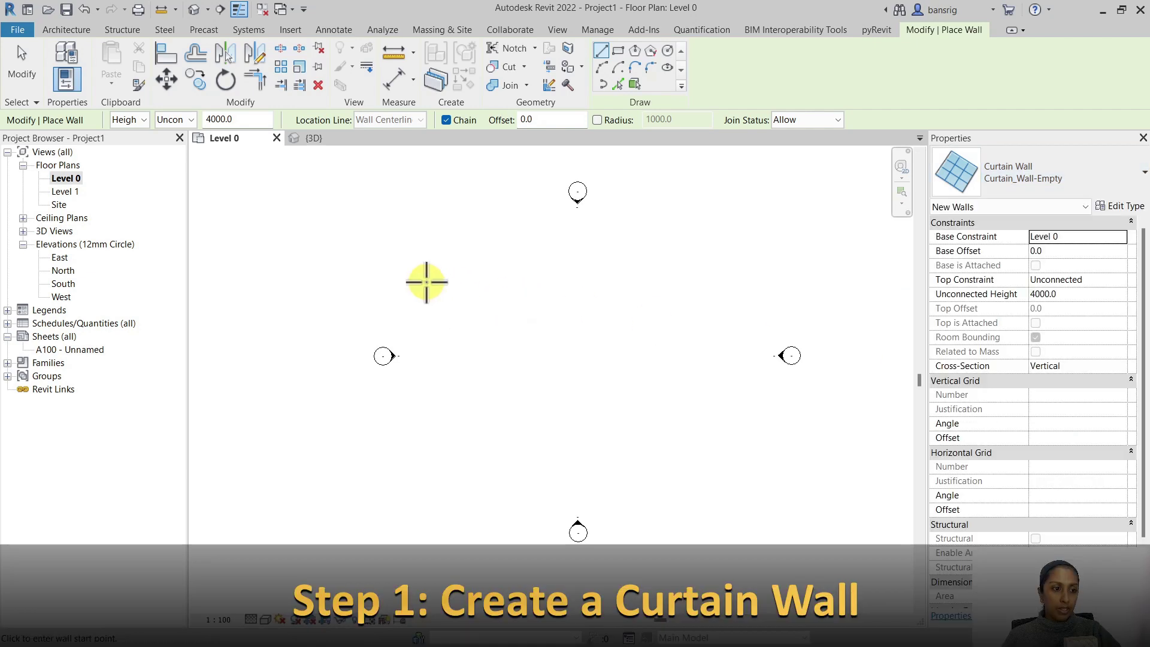
left_click(173, 123)
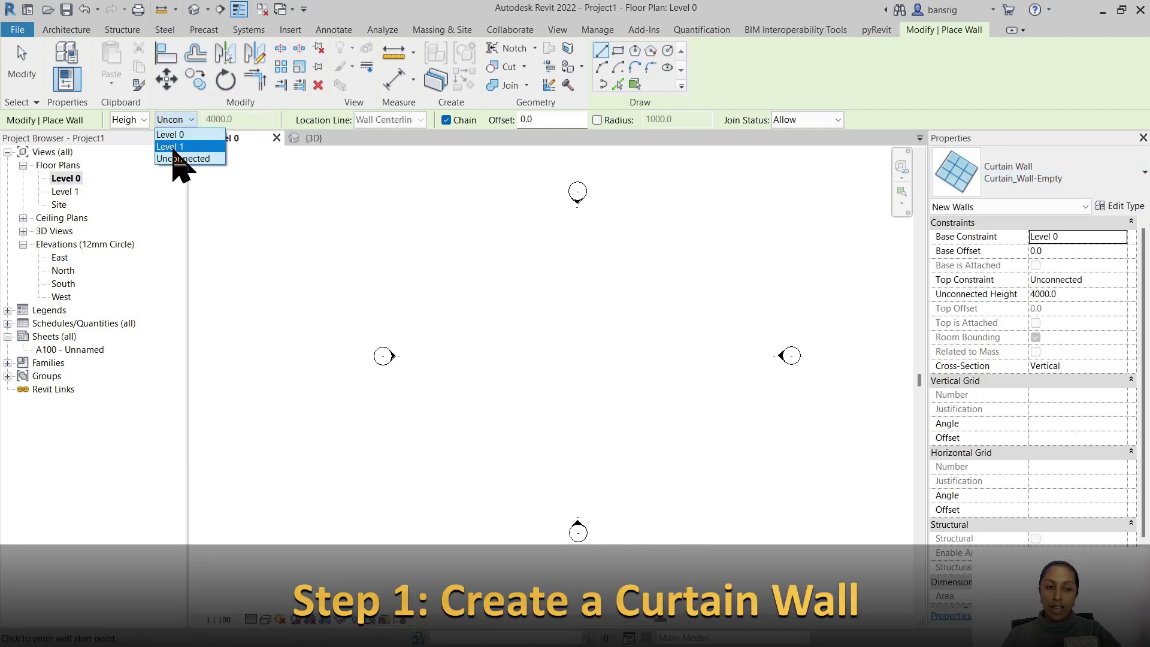
left_click(178, 157)
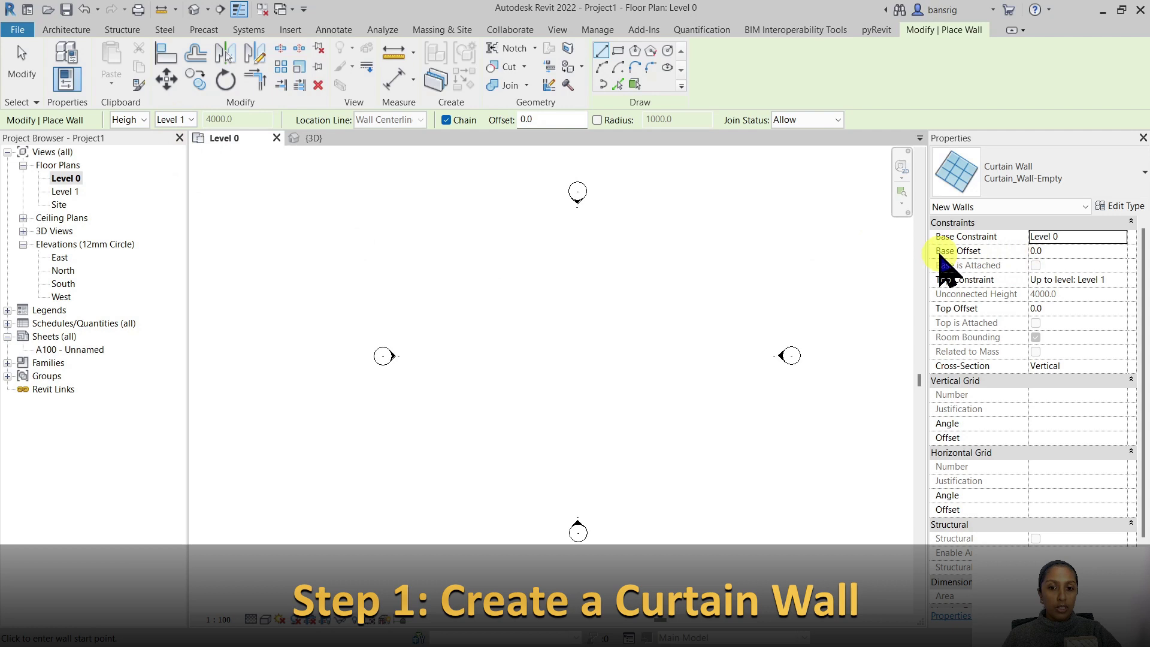
left_click(1018, 236)
left_click(1055, 236)
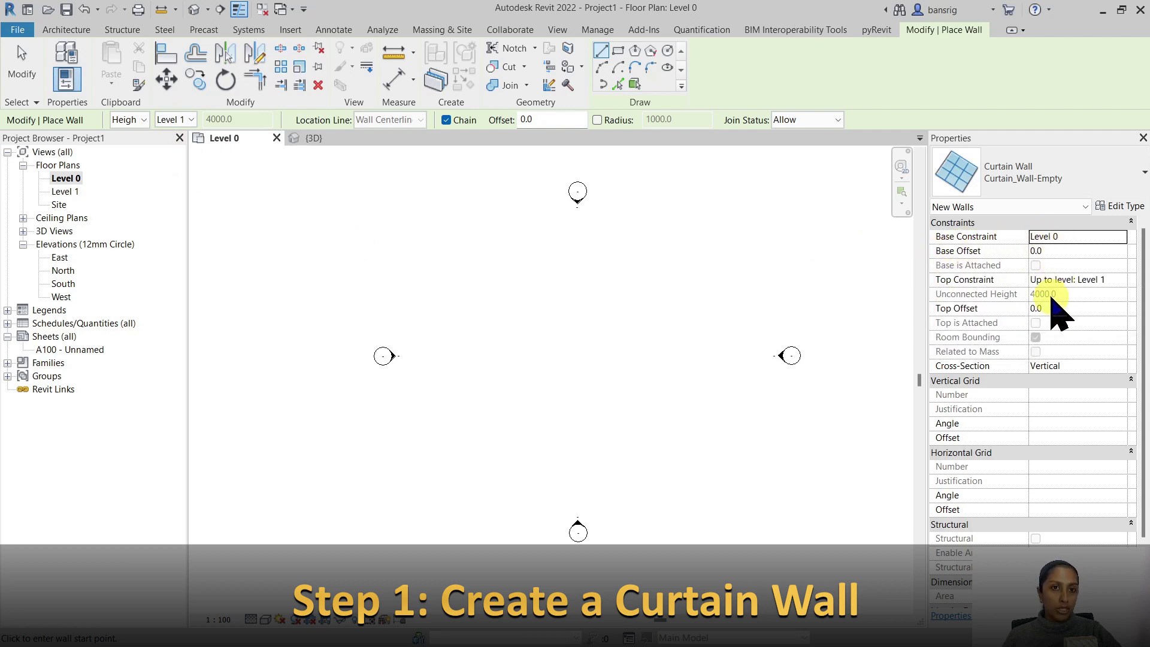
Draw a 6000 mm curtain wall from a start point near the plan centre
left_click(570, 298)
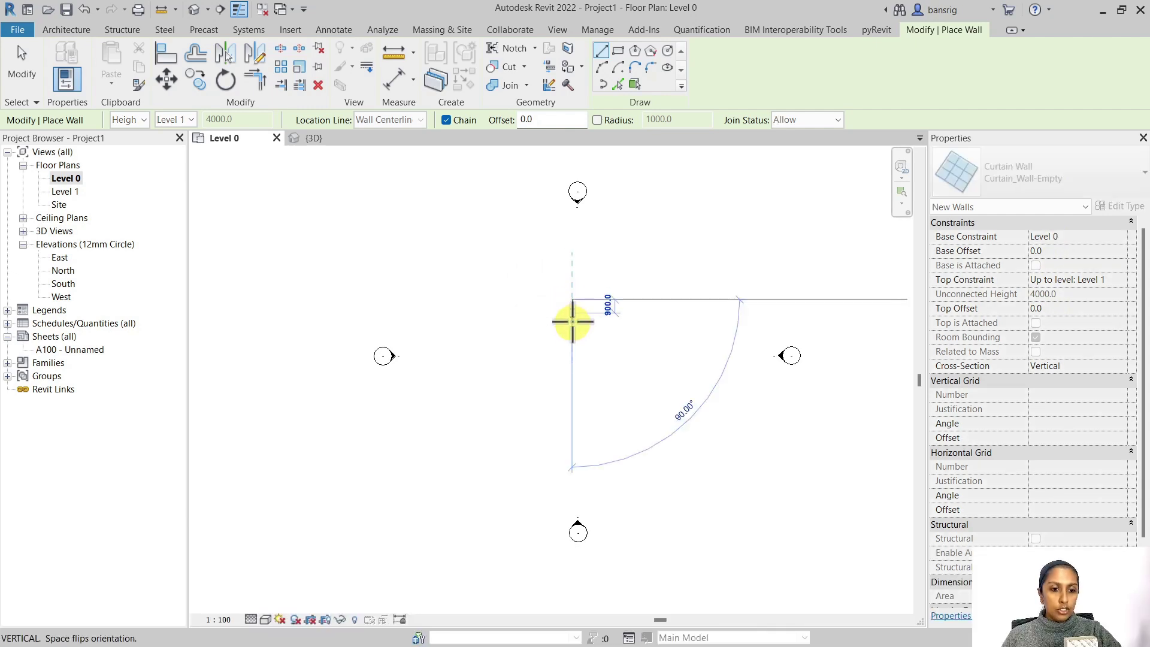
type("6")
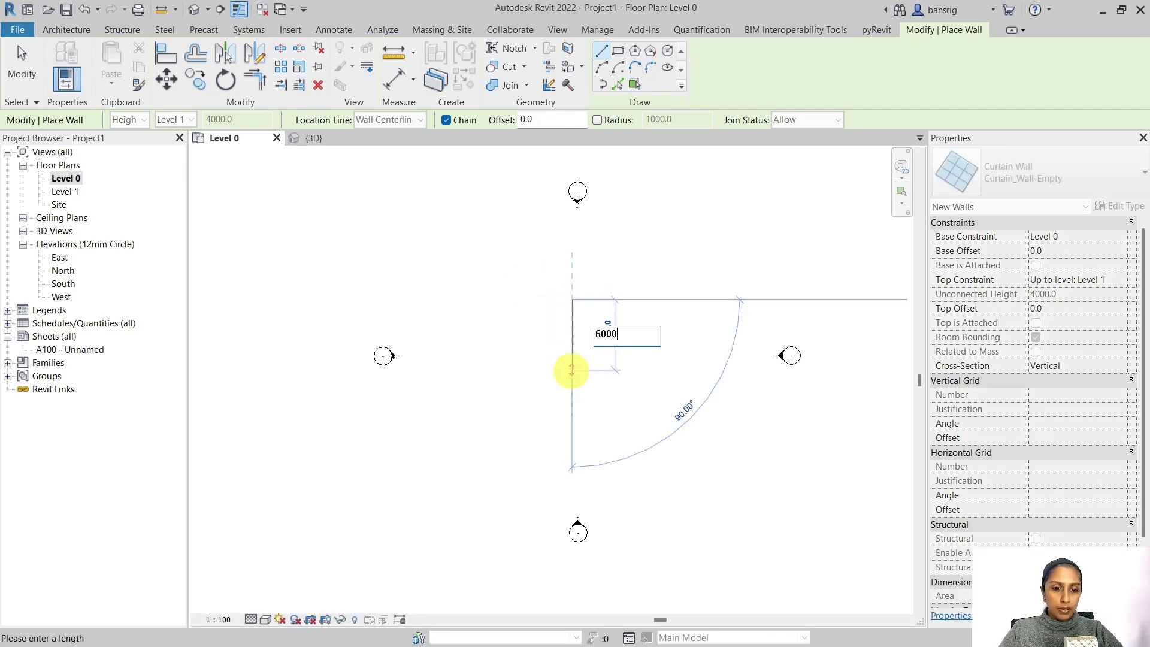
type("000")
key("Return")
key("Escape")
key("Escape")
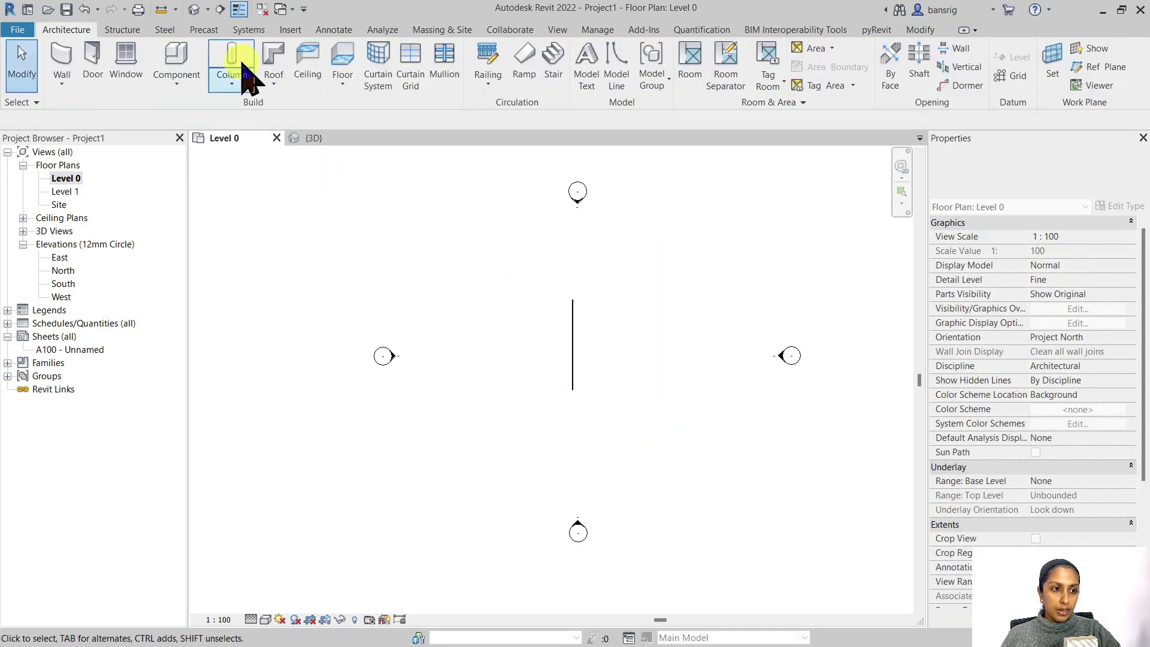
Switch to the {3D} view, then pan and zoom until the curtain wall fills it
left_click(193, 9)
middle_click_drag(509, 506, 539, 534)
scroll(521, 494, "up", 2)
scroll(521, 526, "up", 2)
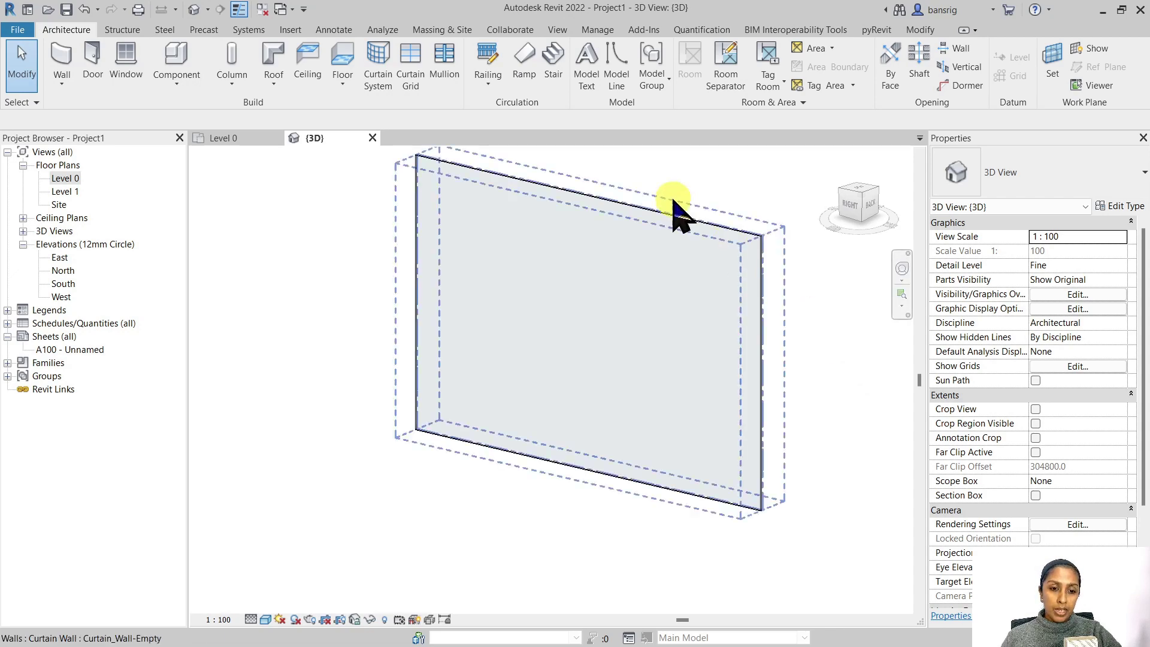
Duplicate the wall's type as a new type named 'Custom Curtain Wall'
left_click(634, 202)
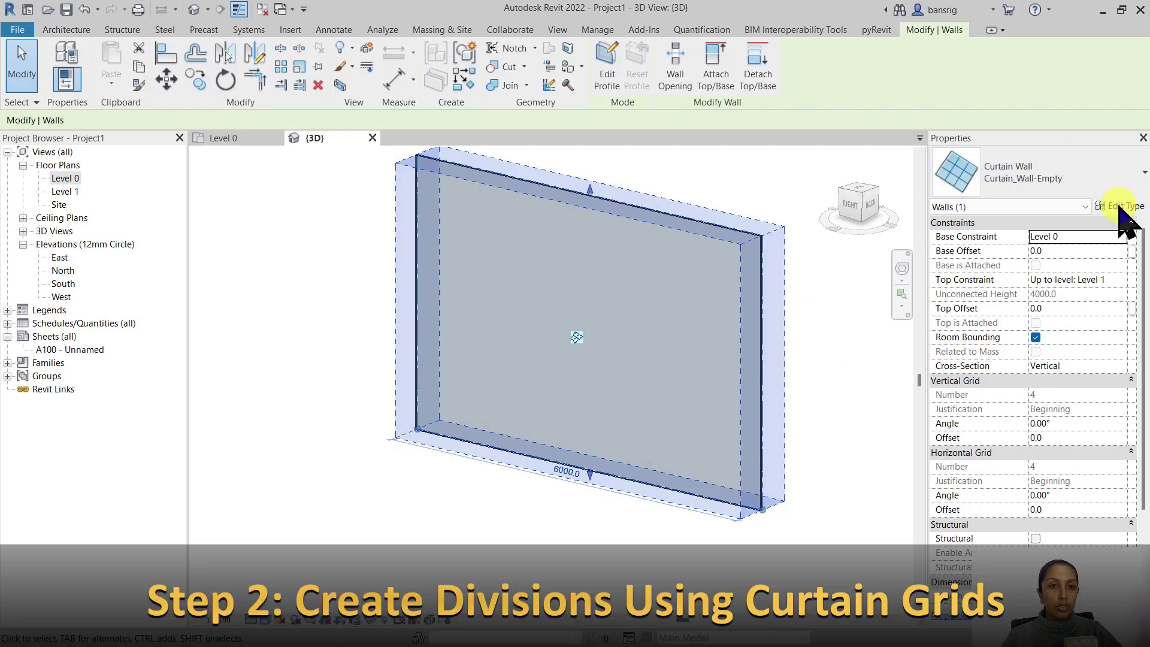
left_click(1119, 206)
left_click(999, 113)
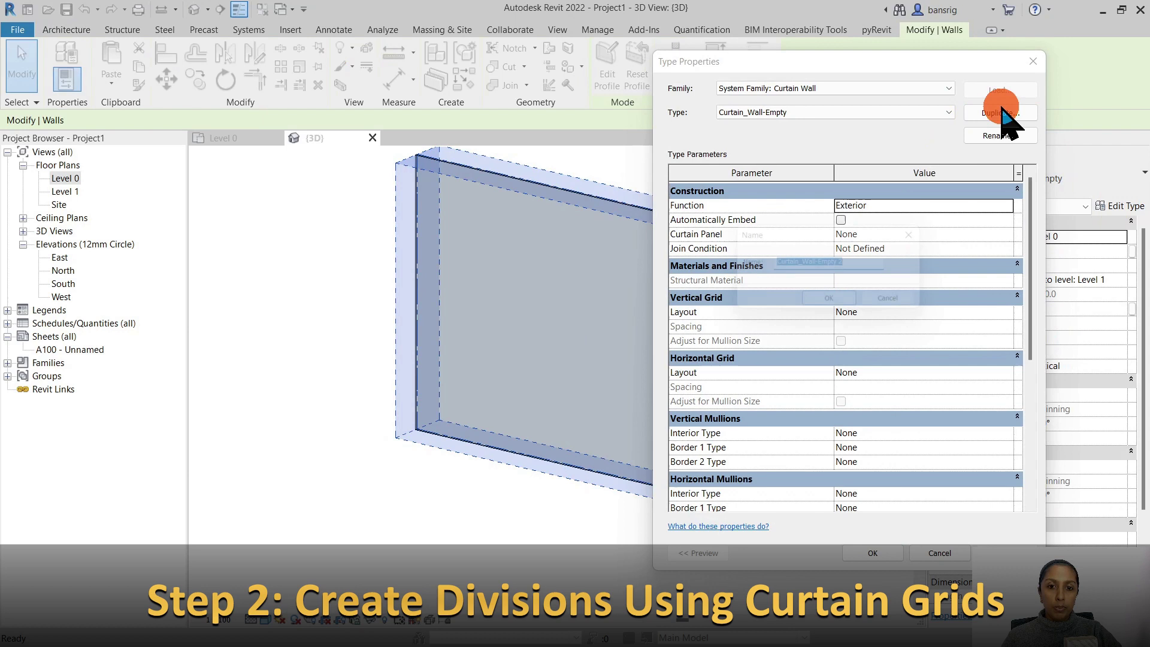
type("Custom Cu")
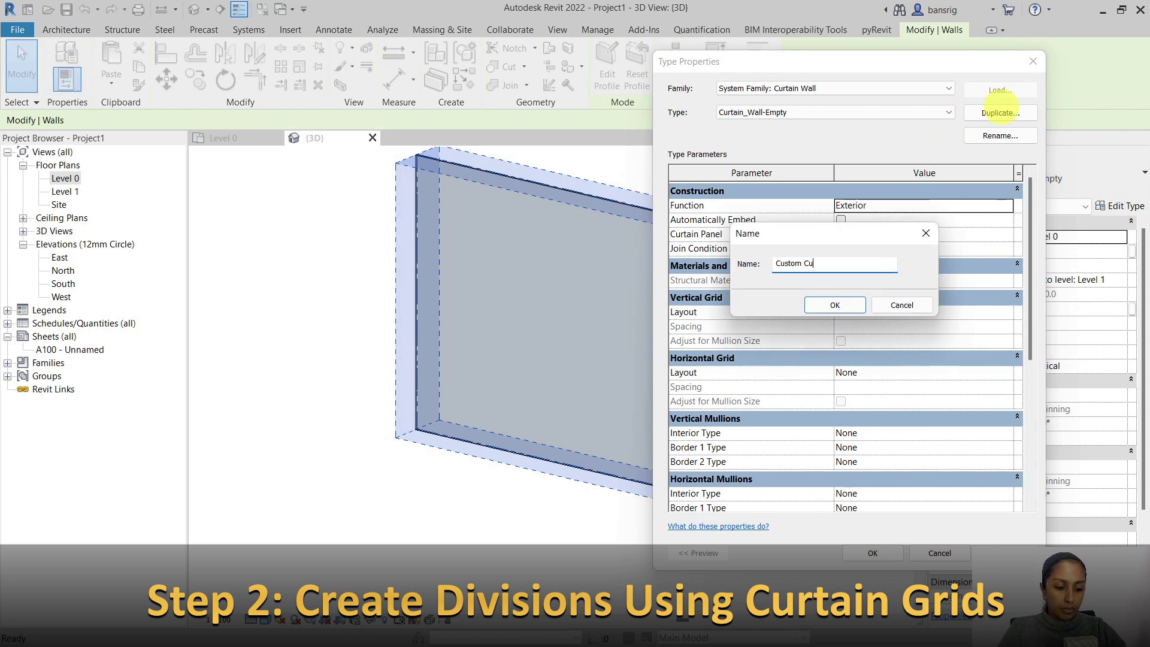
type("rtain Wall")
key("Return")
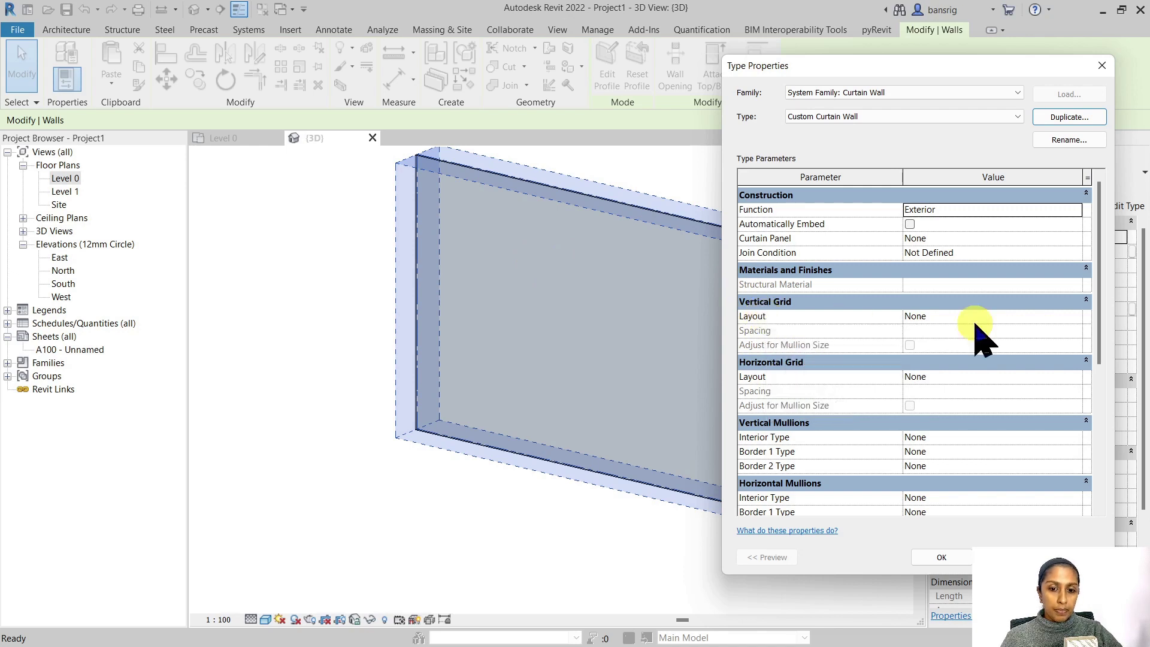
Set the Vertical Grid layout to Fixed Distance with 900 spacing
left_click(1075, 315)
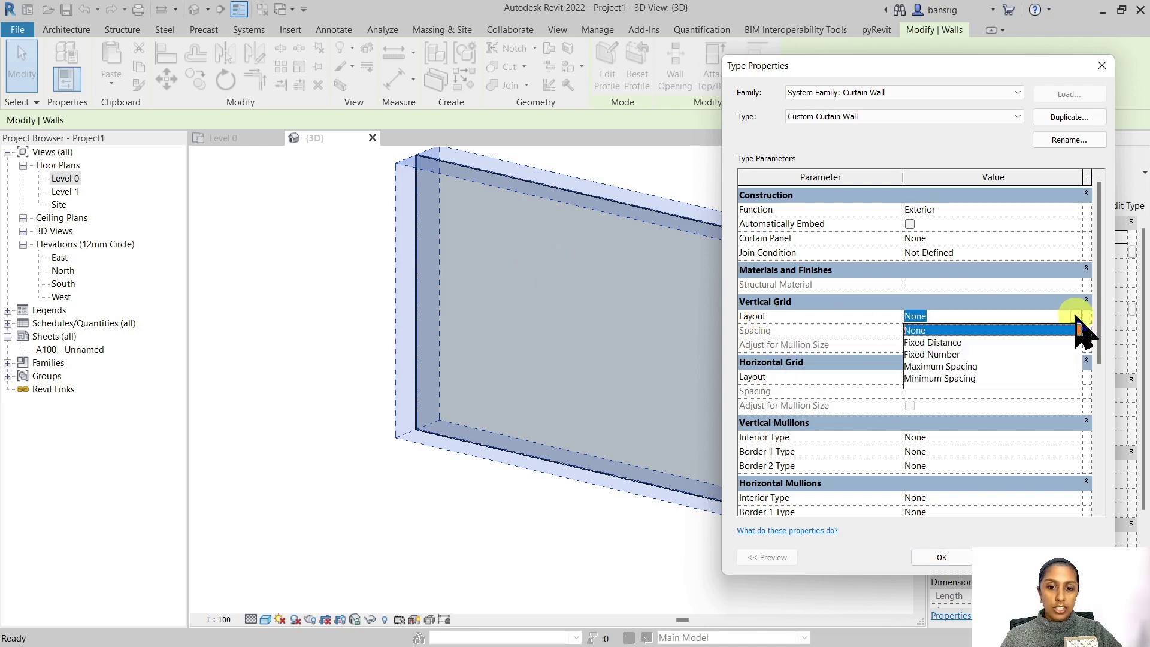
left_click(942, 342)
left_click(959, 330)
type("900")
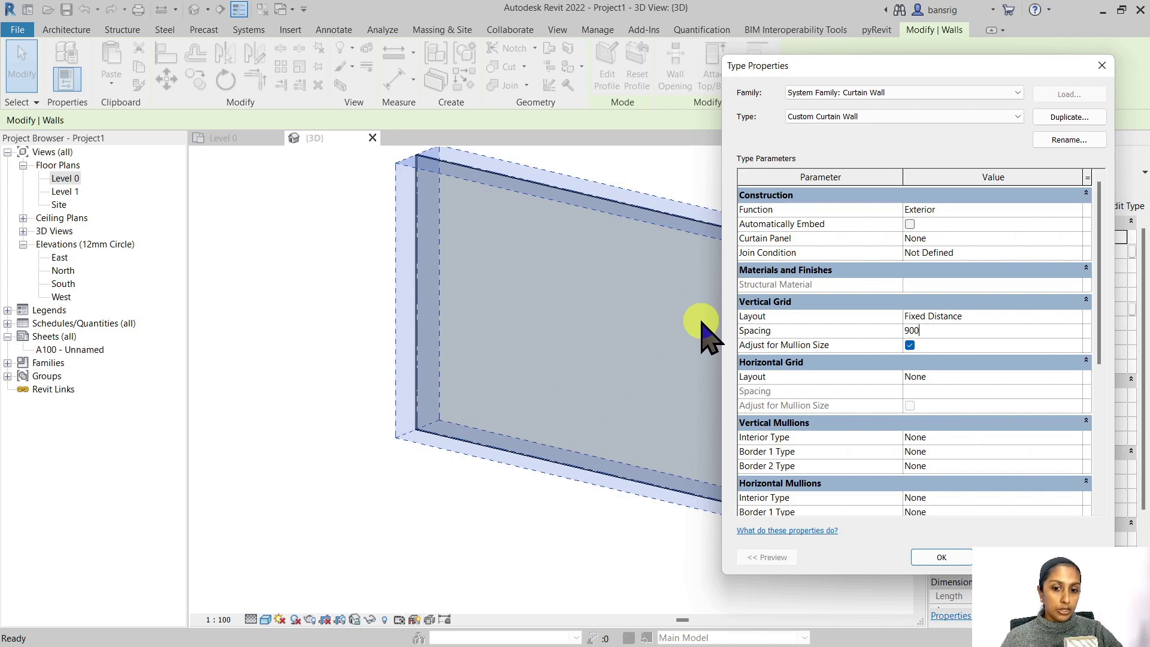
Apply the 900 spacing and view the wall straight-on from the ViewCube's Right face
left_click(941, 557)
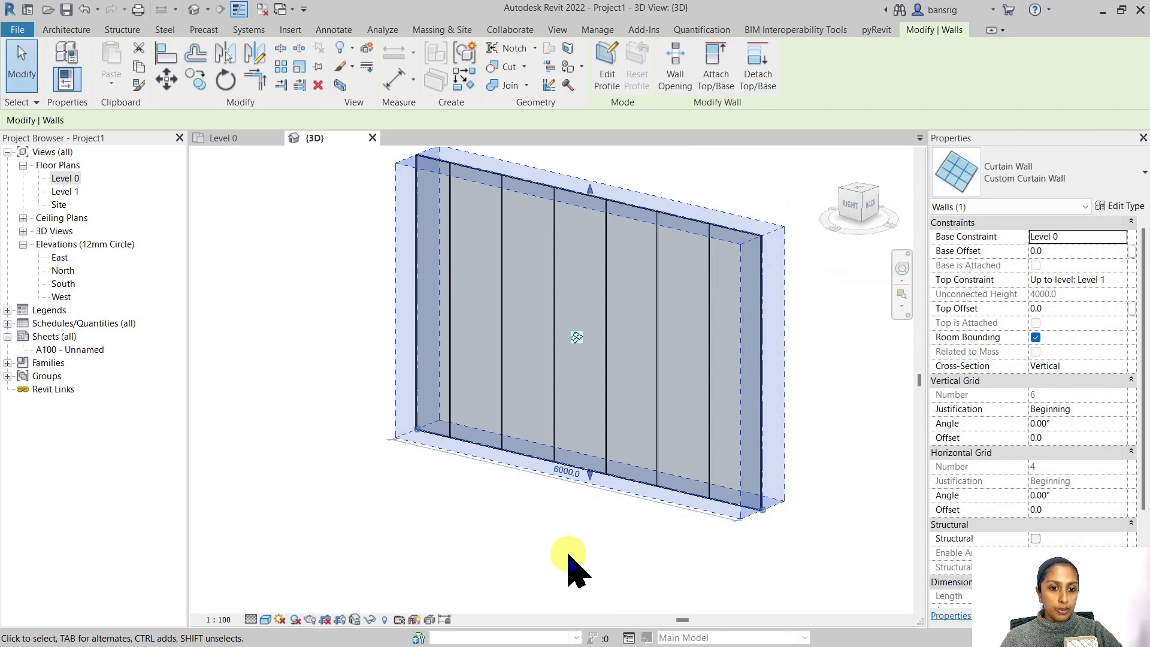
left_click(569, 557)
middle_click_drag(549, 546, 487, 527, "shift")
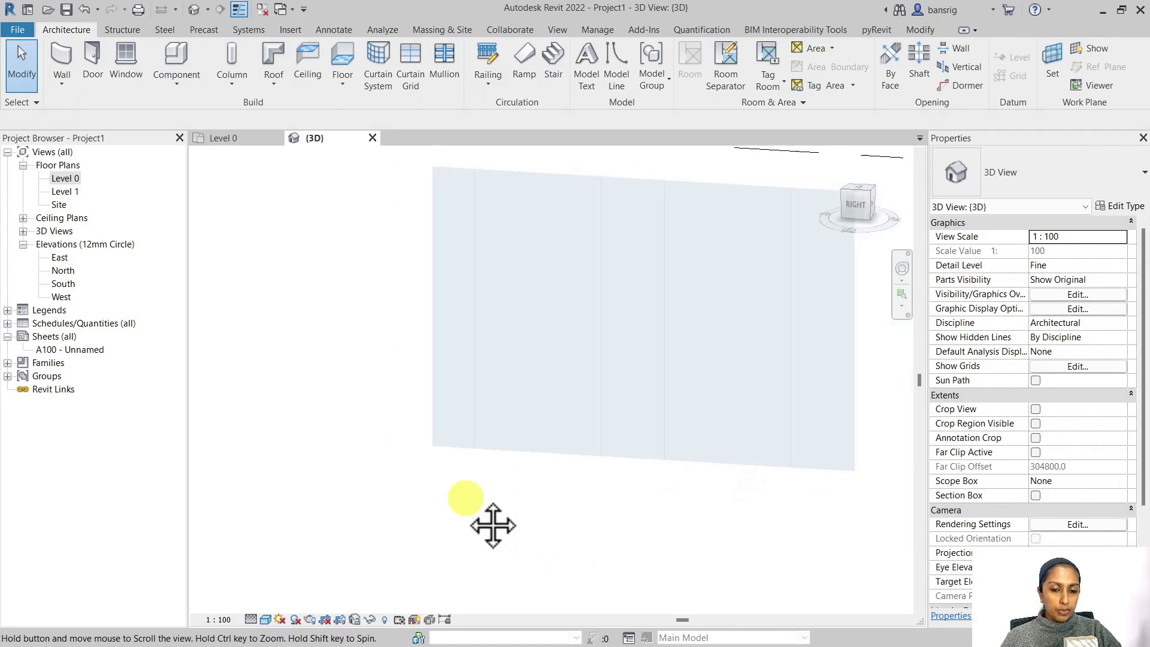
left_click(856, 206)
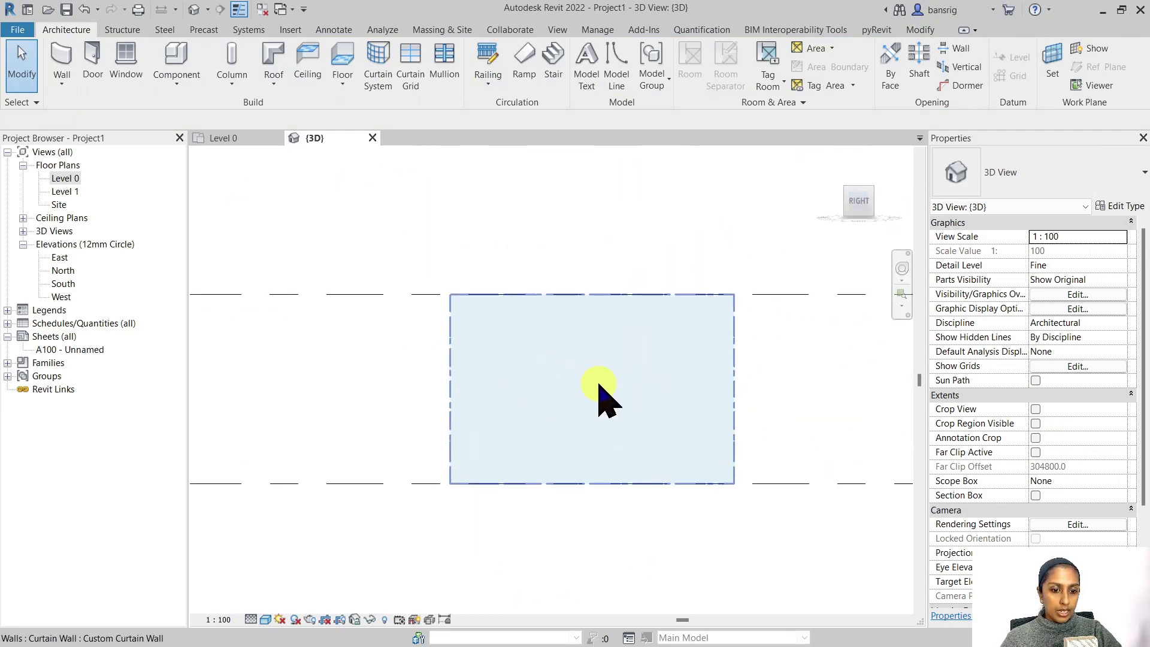
Set the wall's Vertical Grid Justification to Center
left_click(587, 266)
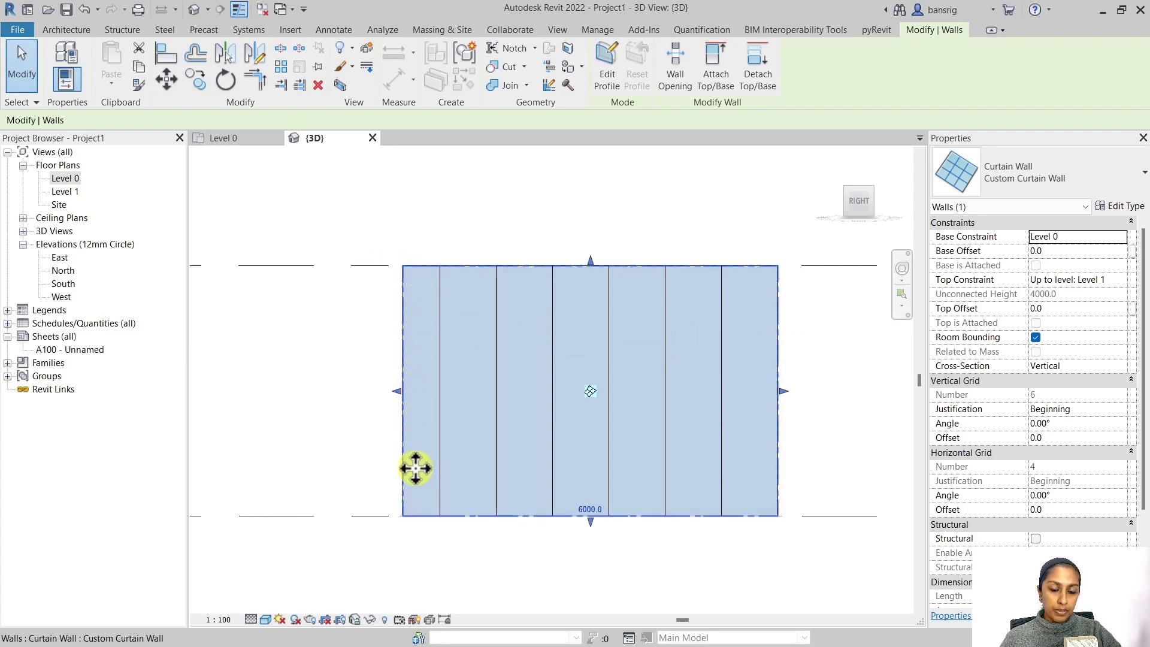
left_click(1120, 409)
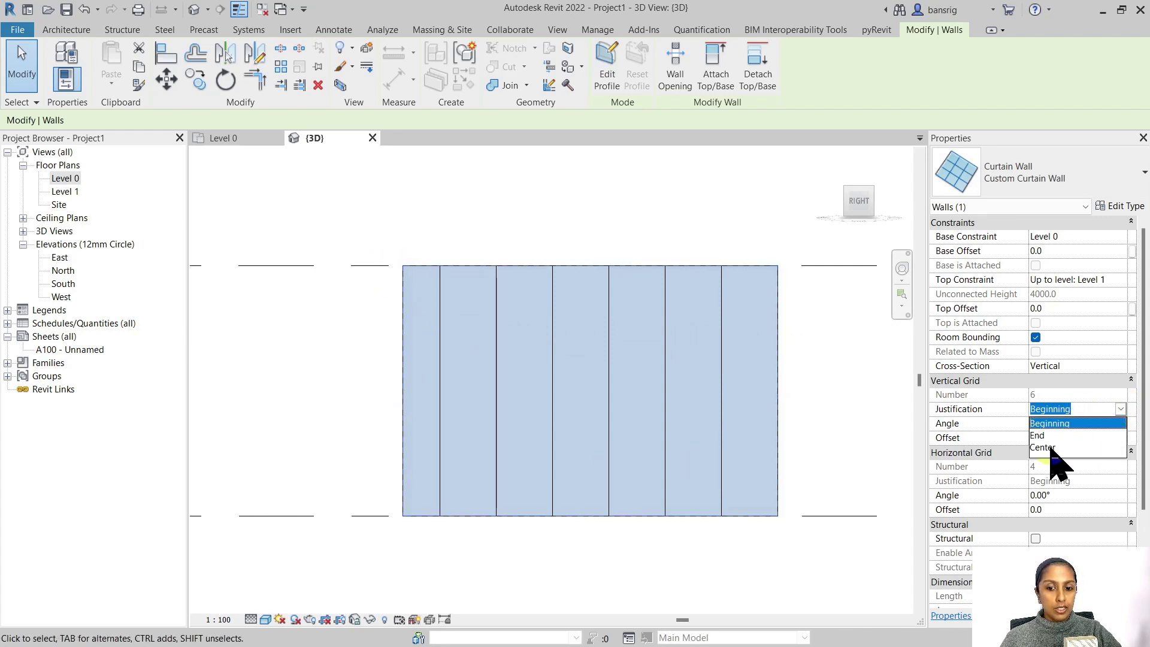
left_click(1048, 429)
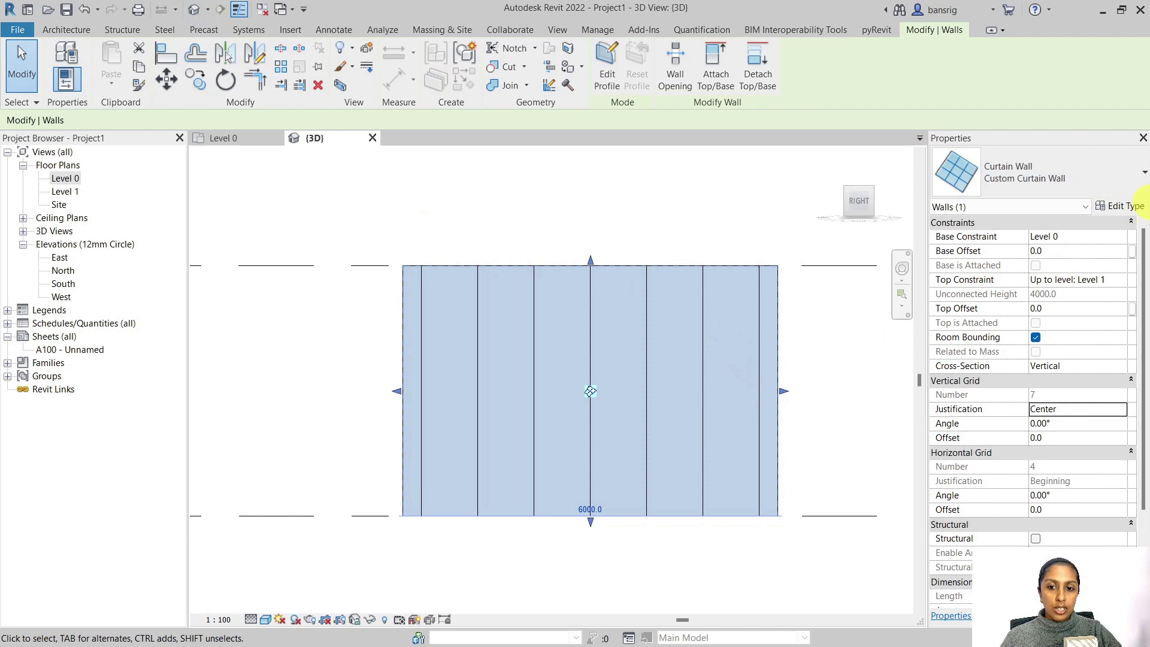
left_click(1121, 206)
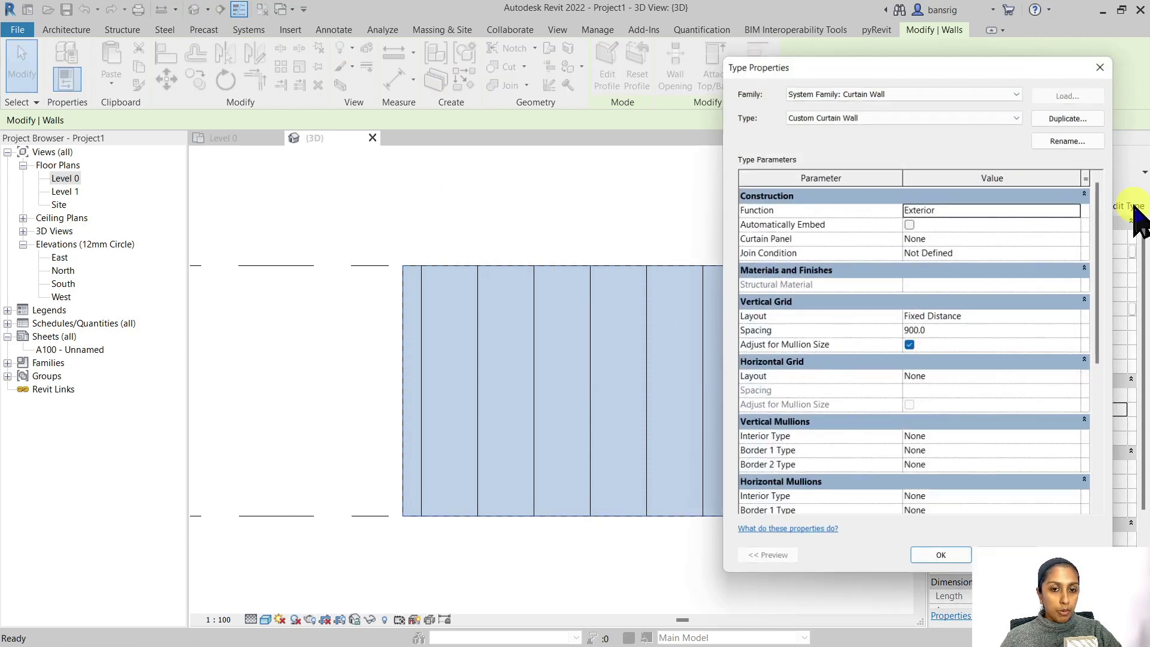
Set Horizontal Grid Layout to Fixed Number and the wall's Horizontal Grid Number to 3
left_click(1076, 378)
left_click(1075, 377)
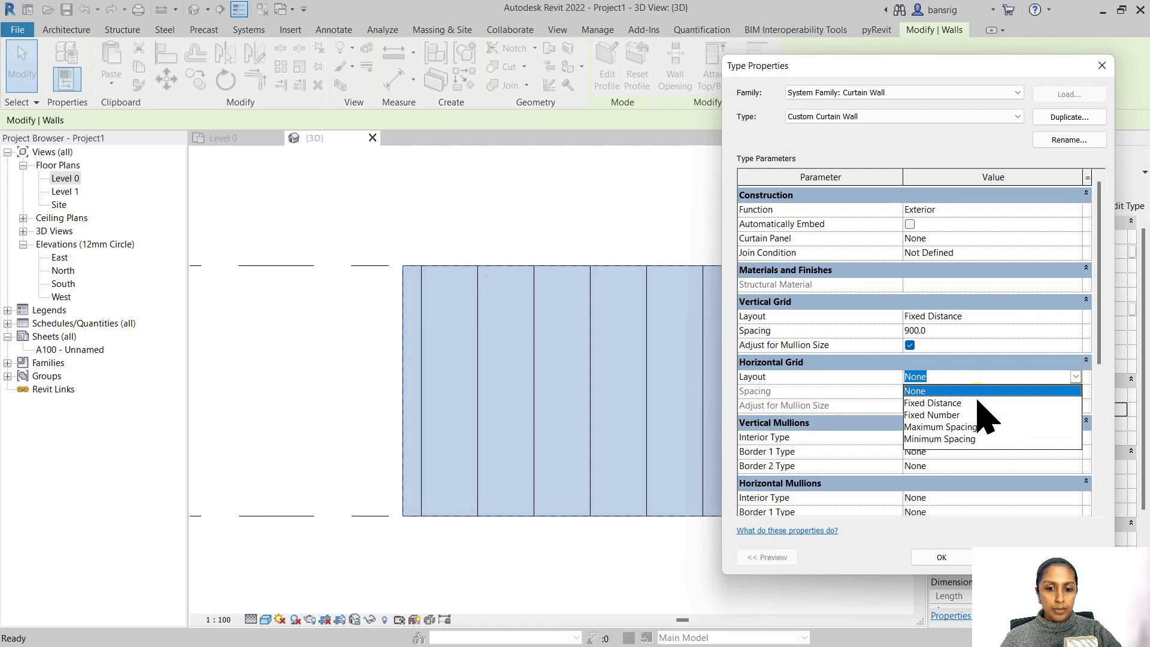
left_click(943, 414)
left_click(941, 557)
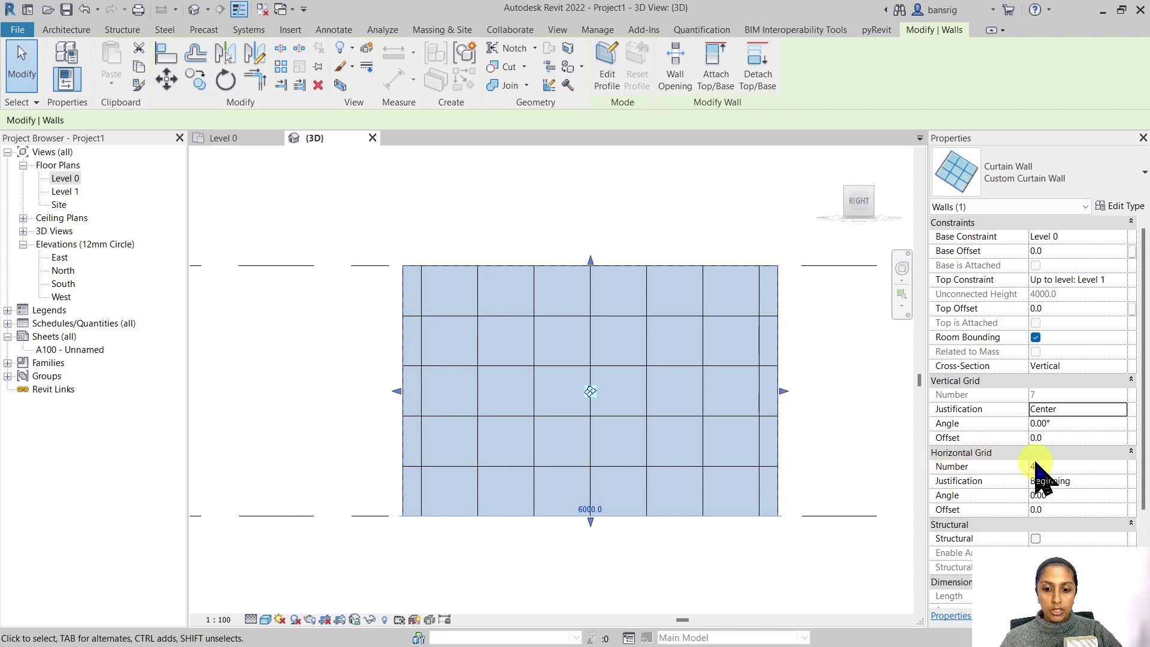
left_click(1060, 468)
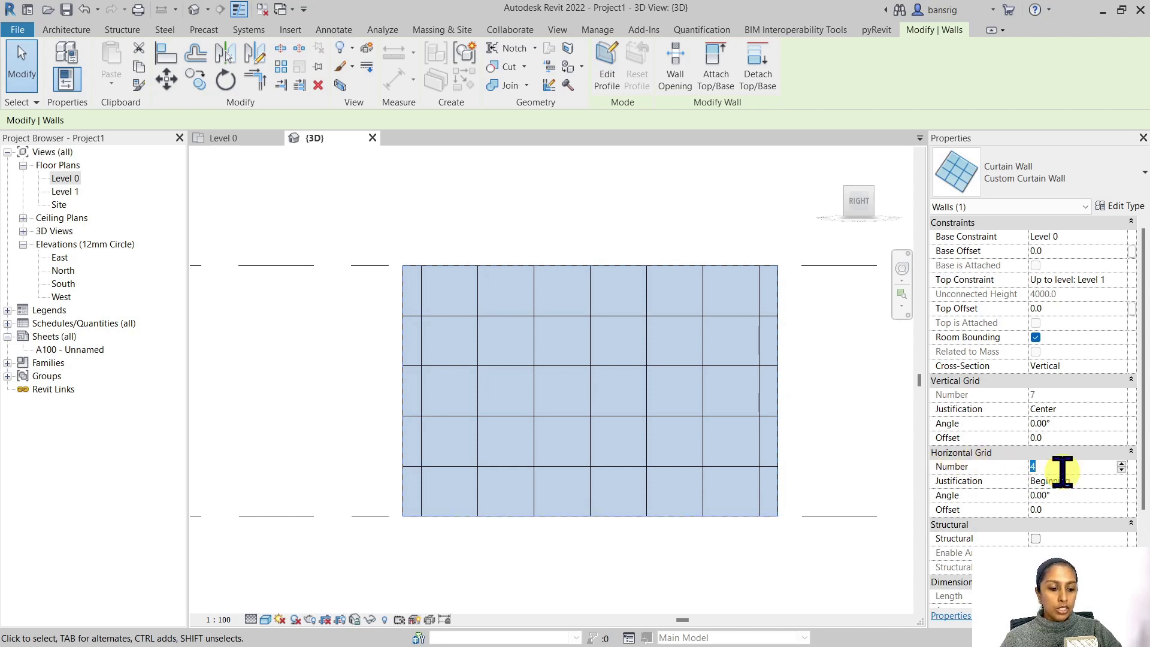
type("3")
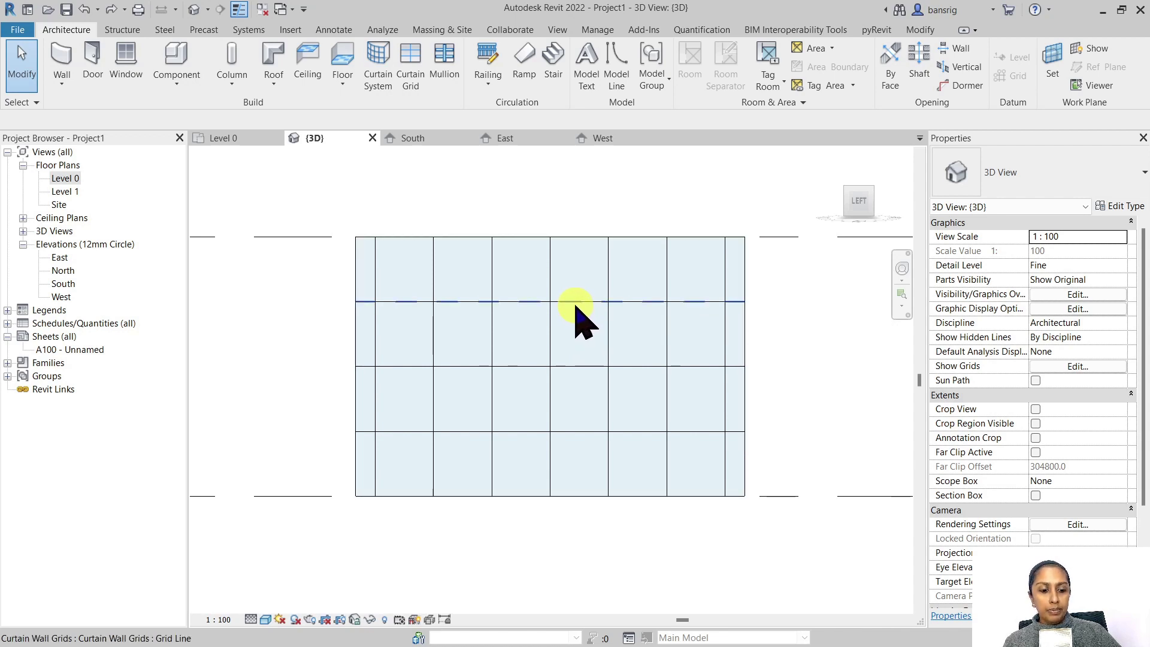
key("Tab")
key("Tab")
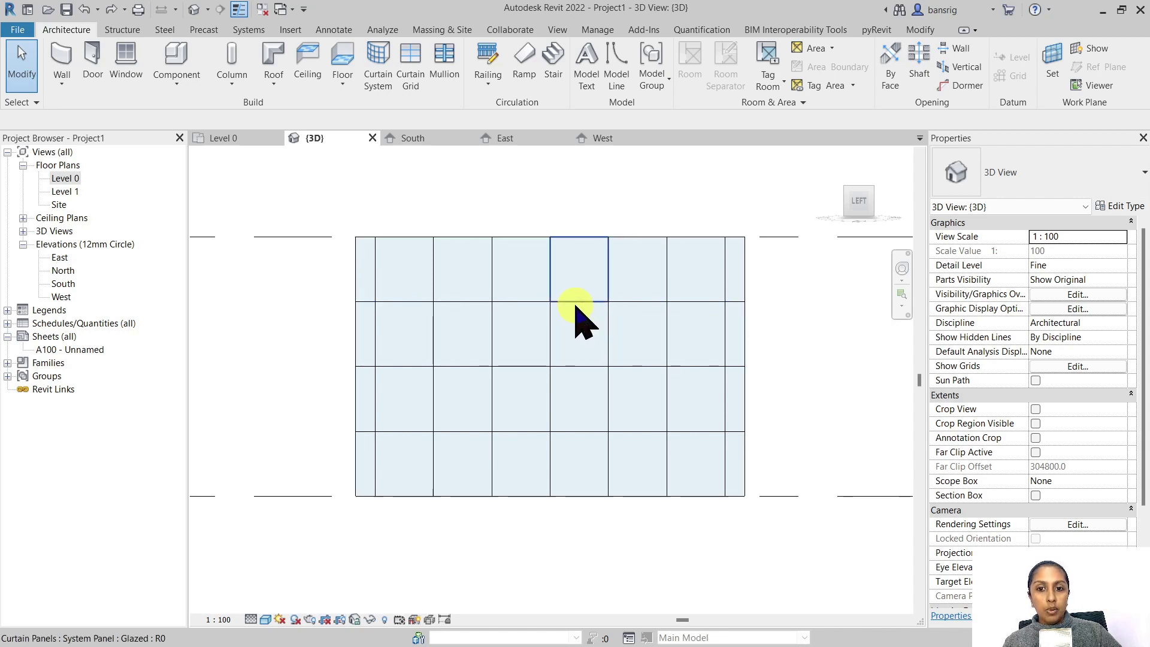
left_click(576, 309)
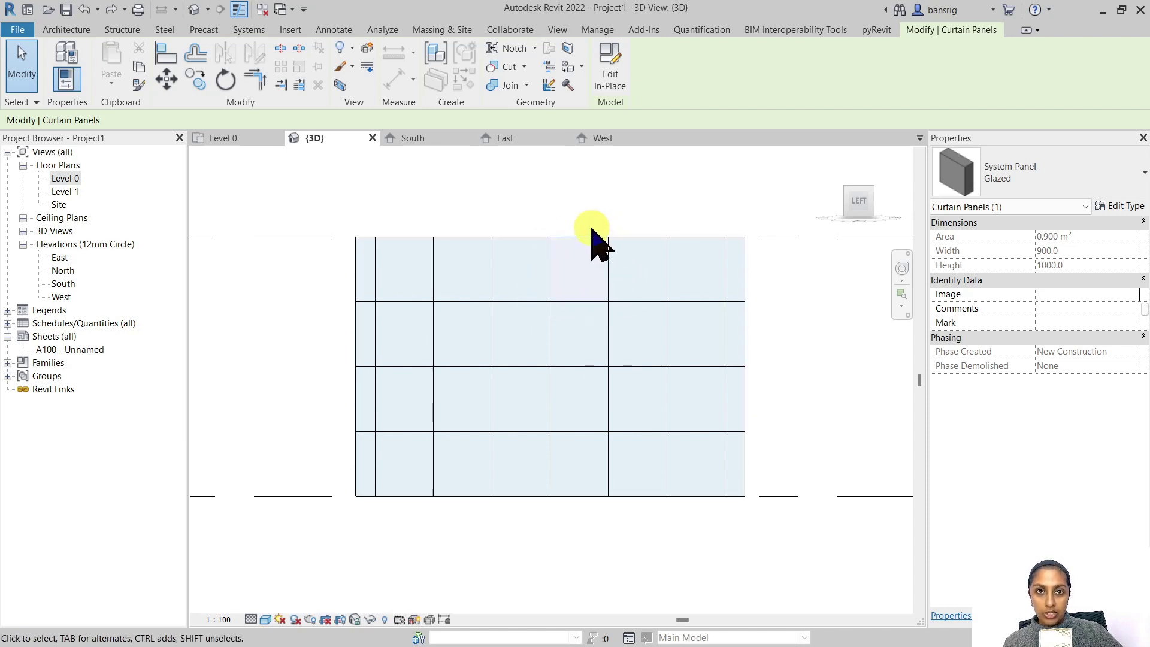
middle_click_drag(662, 249, 420, 430, "shift")
left_click(420, 430)
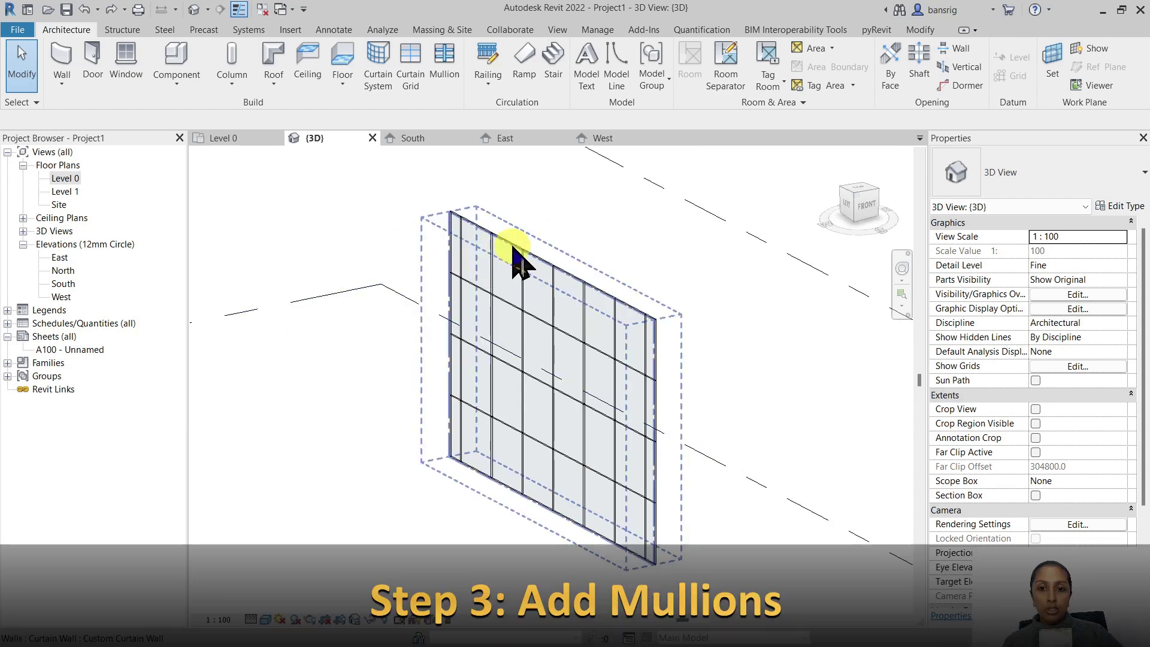
Set the Custom Curtain Wall's vertical interior mullions to Rectangular 30mm_Square
left_click(513, 252)
left_click(1126, 206)
scroll(817, 359, "down", 3)
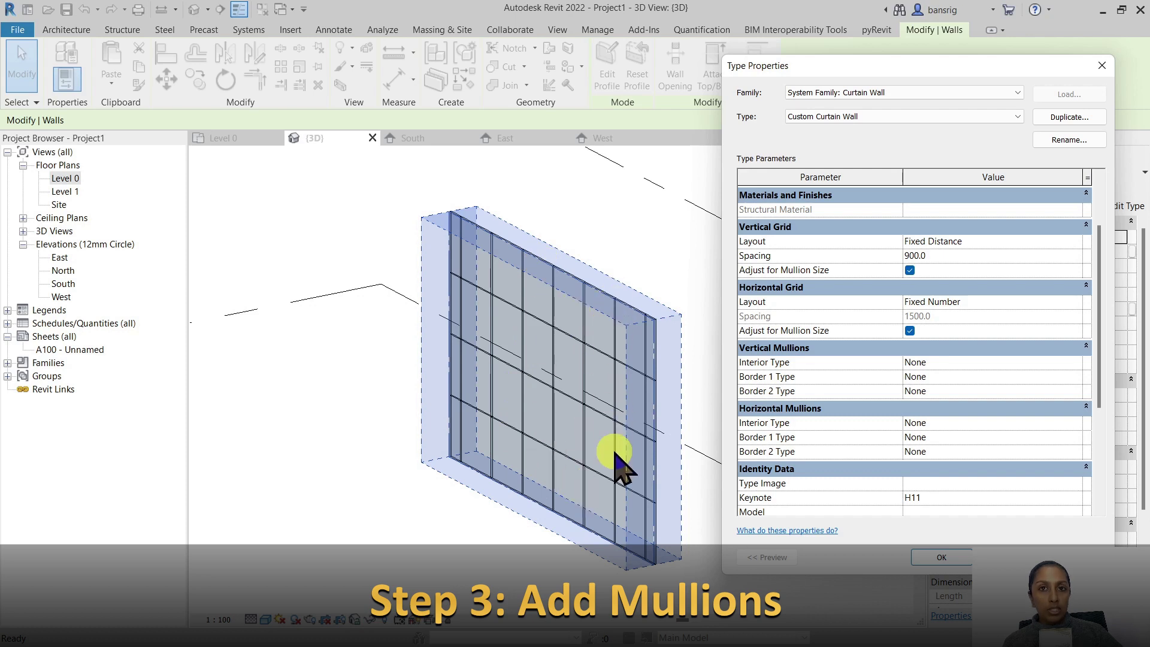
left_click(1075, 362)
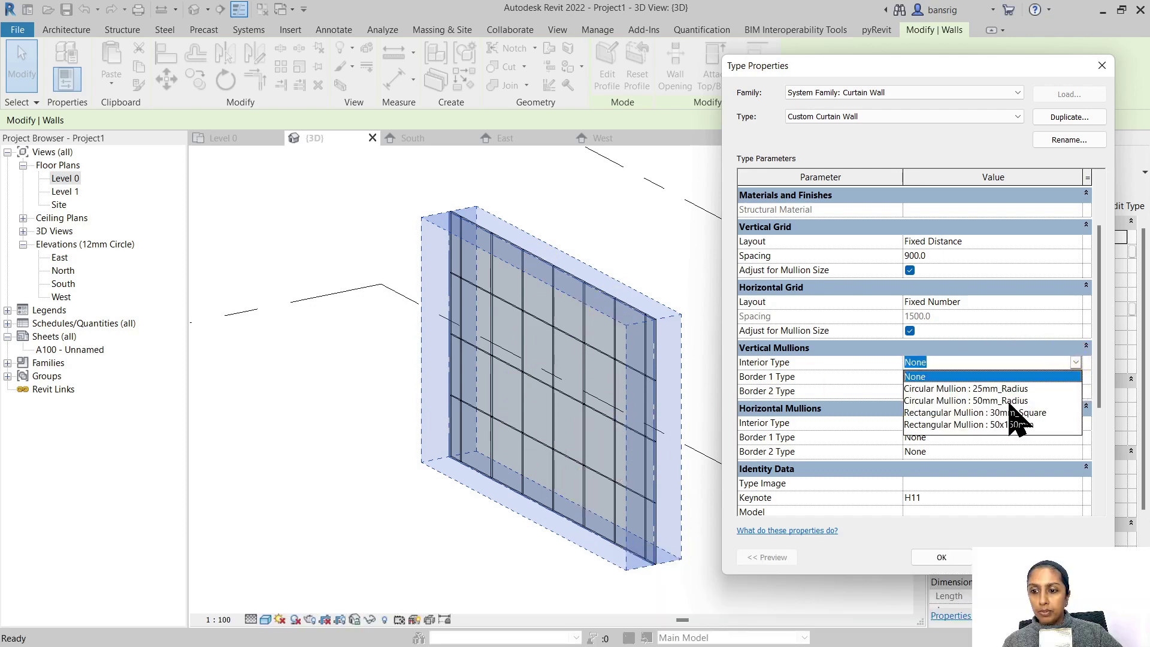
left_click(1001, 413)
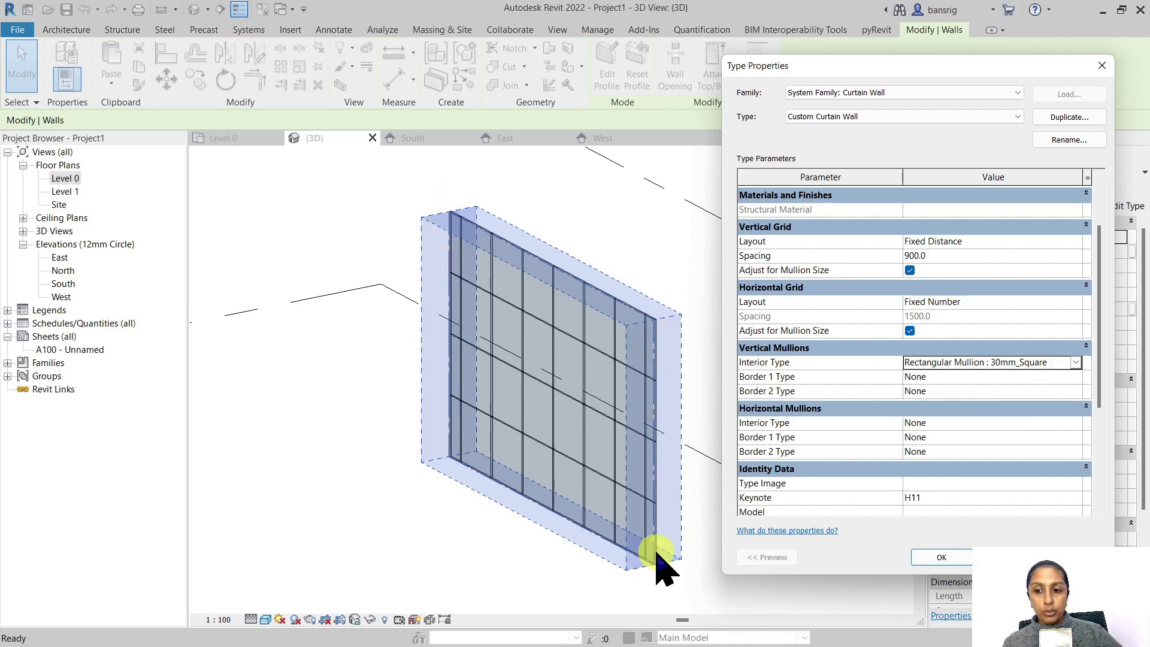
Set both vertical border mullions to Rectangular 50x150mm and apply the type
left_click(1073, 377)
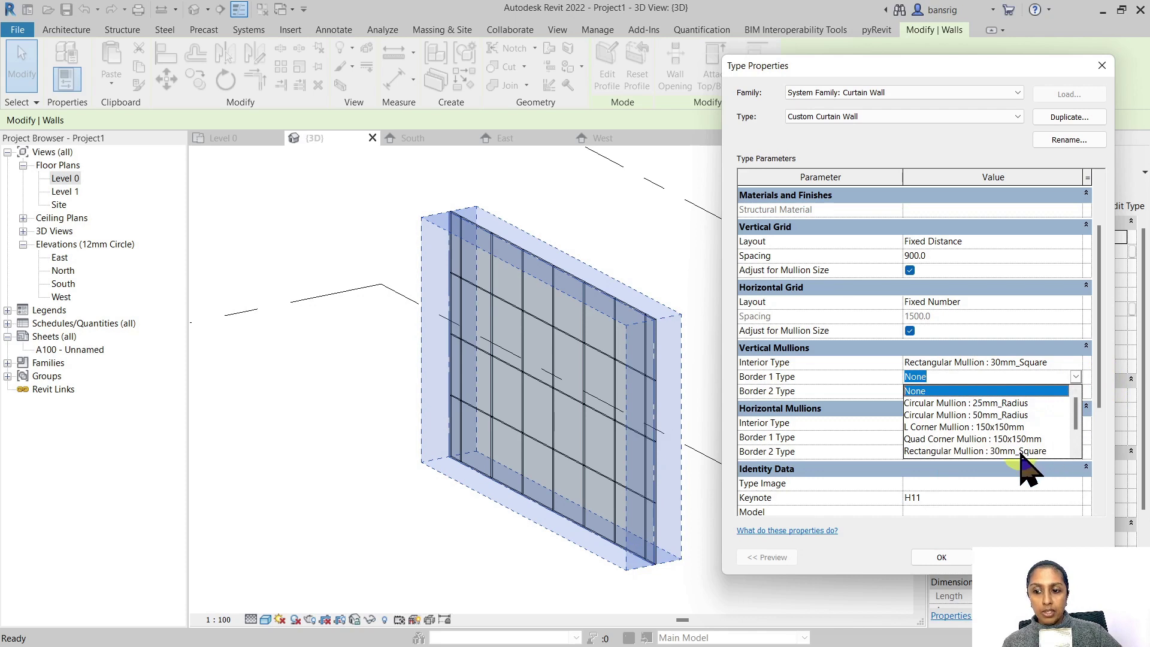
scroll(1021, 455, "down", 1)
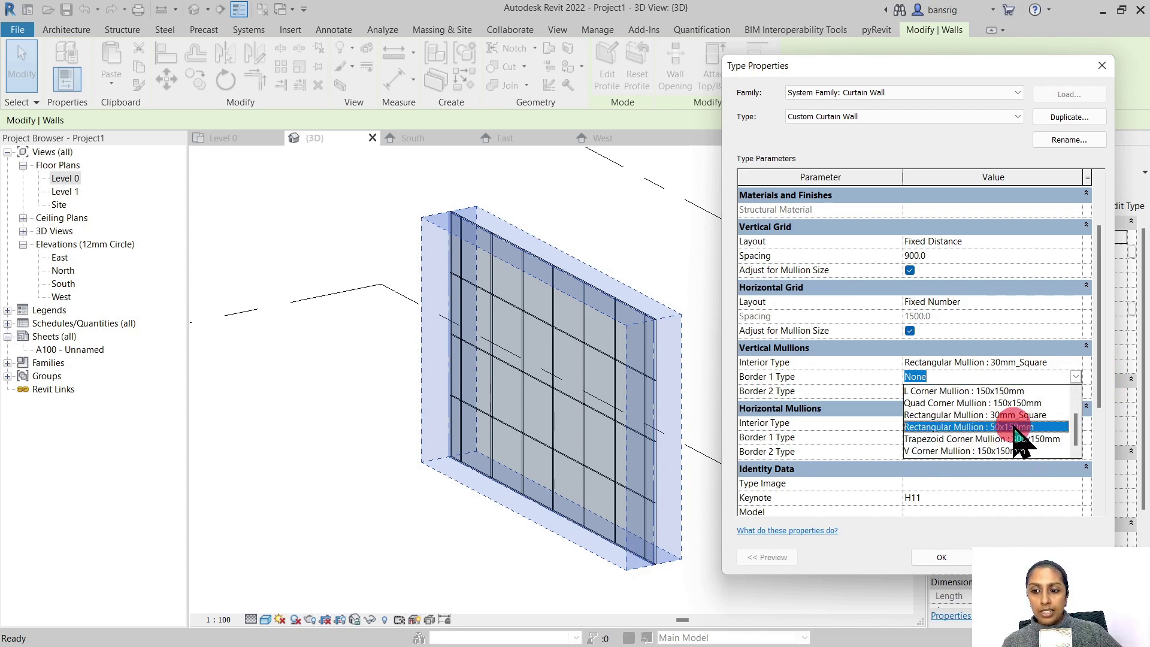
left_click(1012, 426)
left_click(1014, 395)
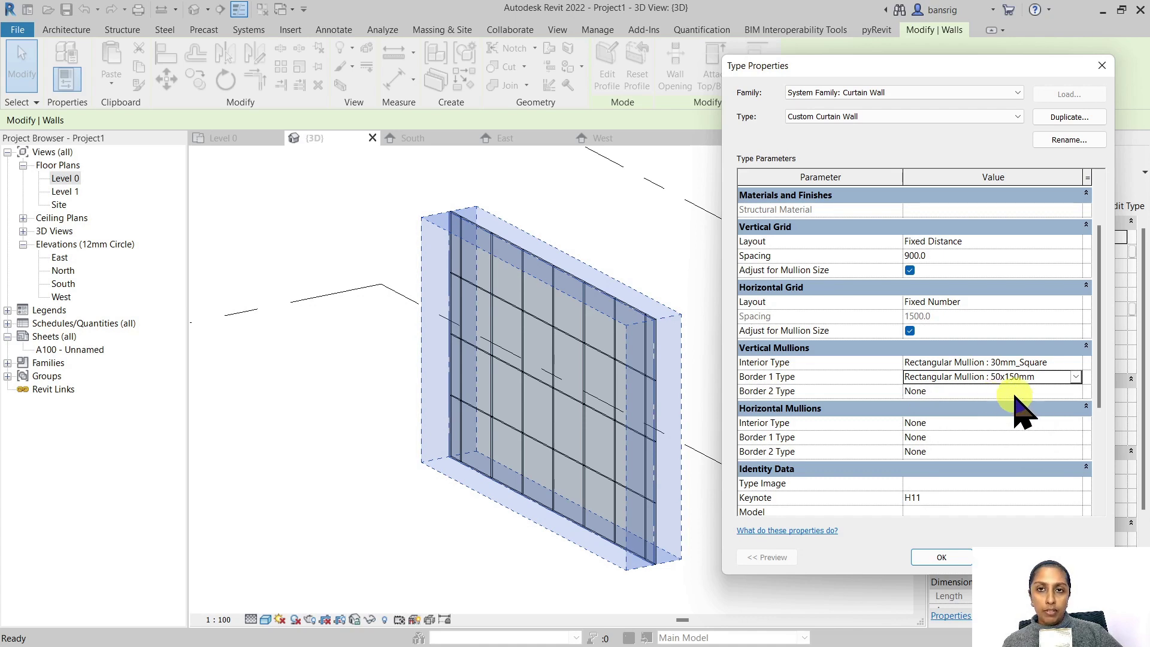
left_click(1076, 391)
scroll(1033, 458, "down", 1)
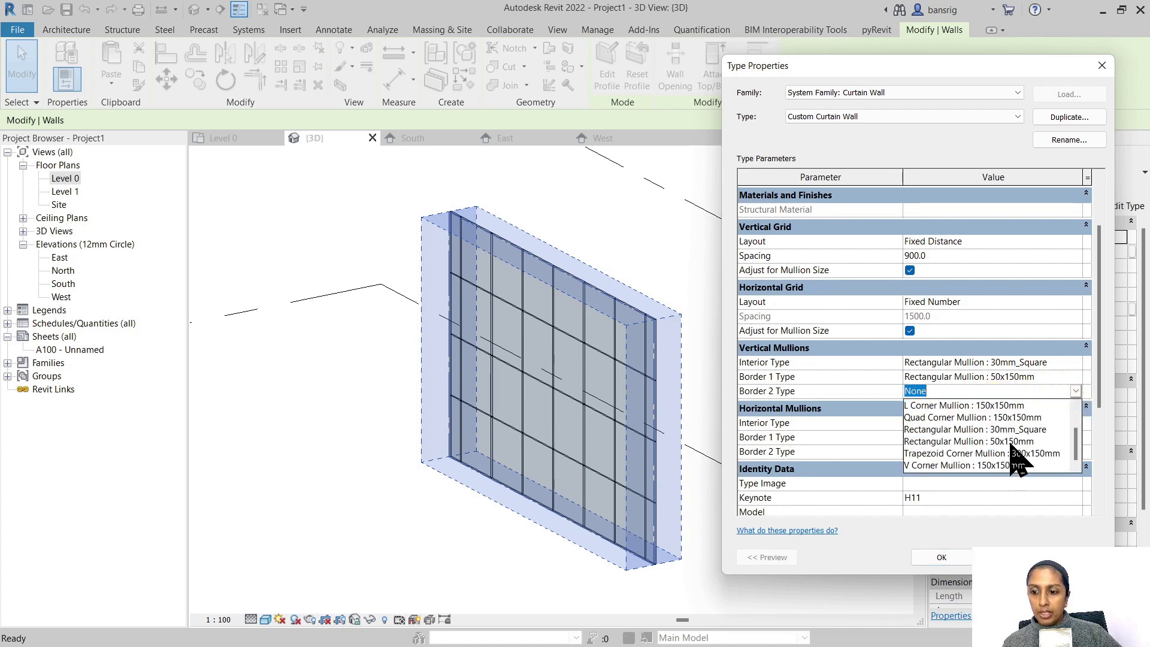
left_click(1010, 441)
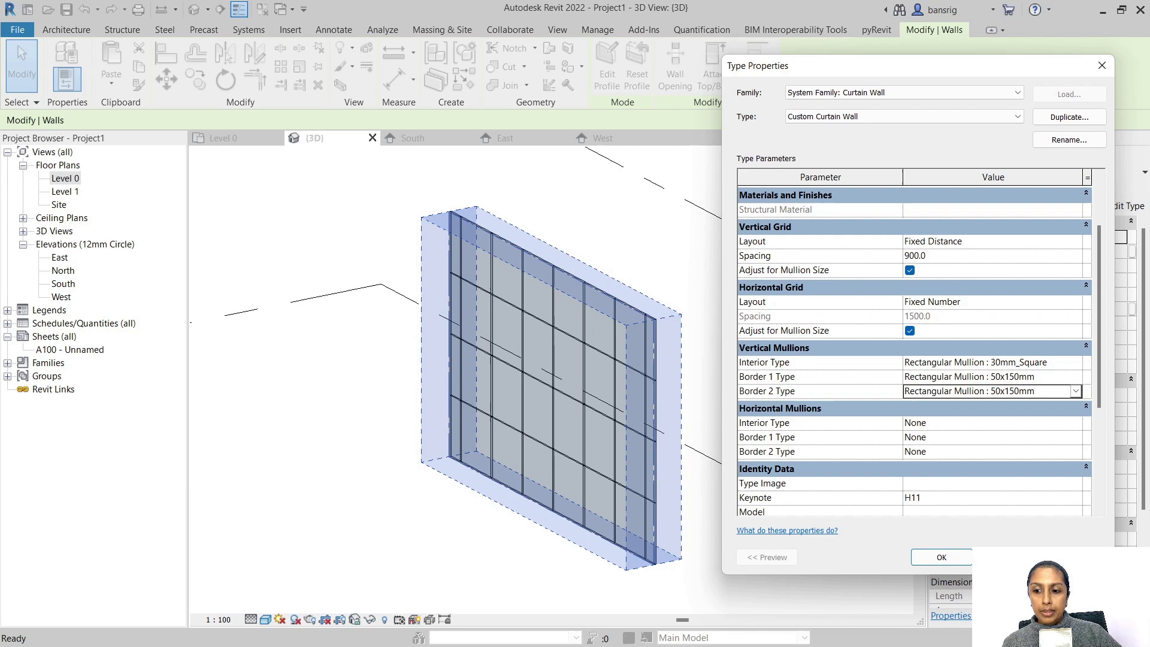
left_click(941, 558)
Deselect the wall and zoom in and out to inspect the vertical mullions
left_click(764, 565)
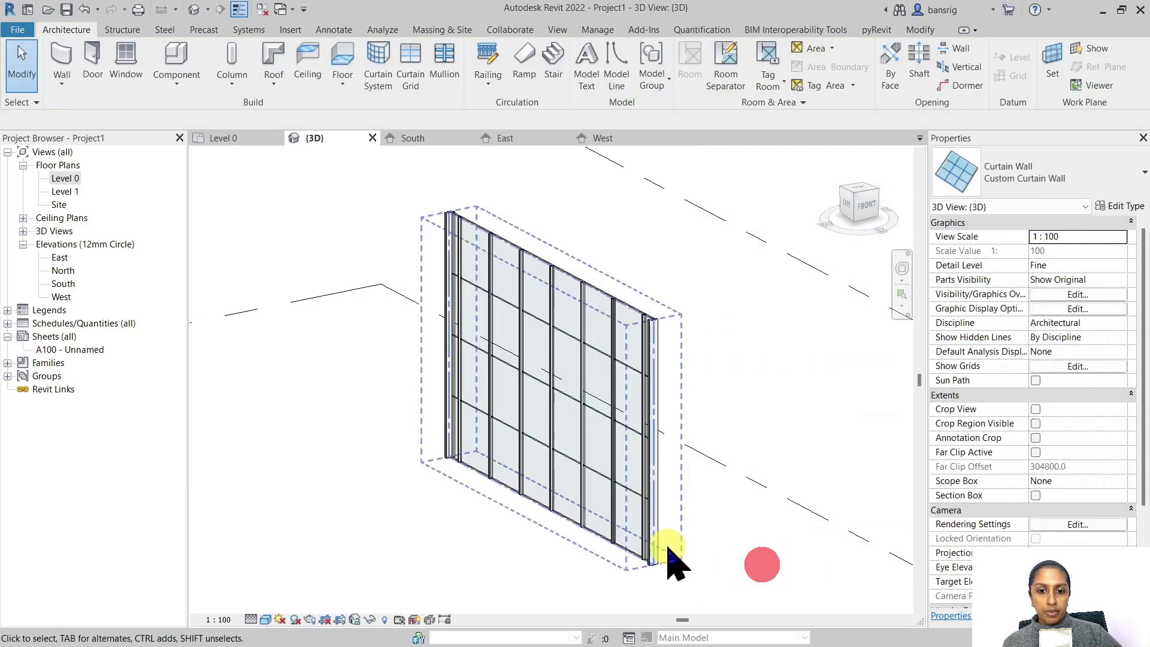
scroll(353, 288, "up", 5)
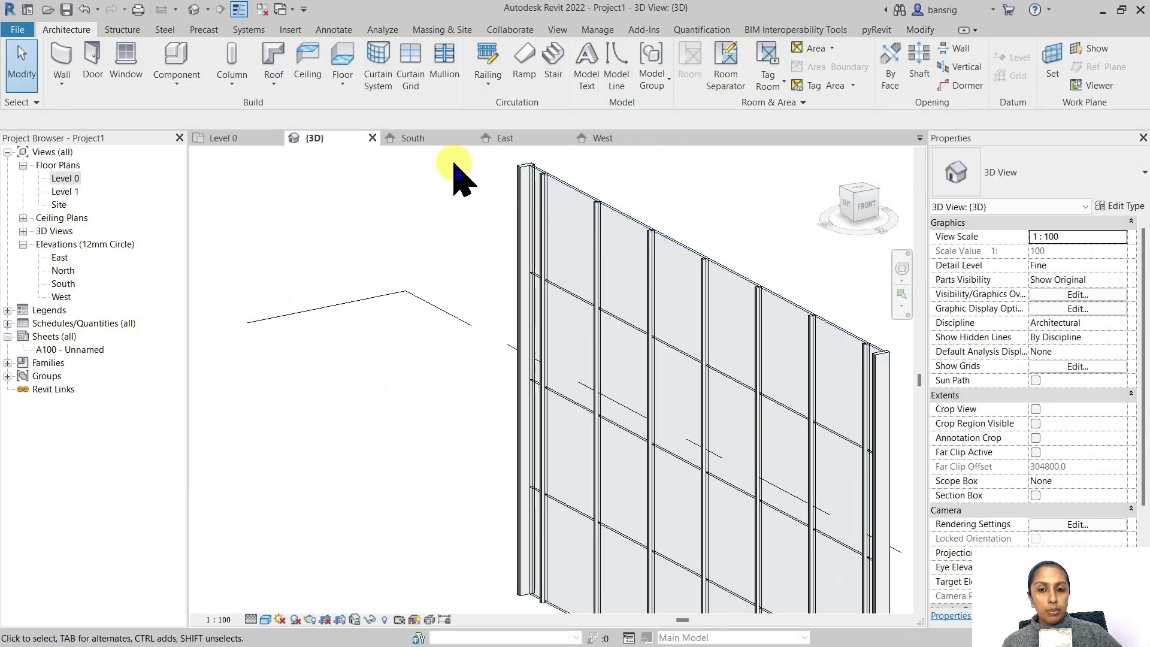
scroll(456, 167, "down", 2)
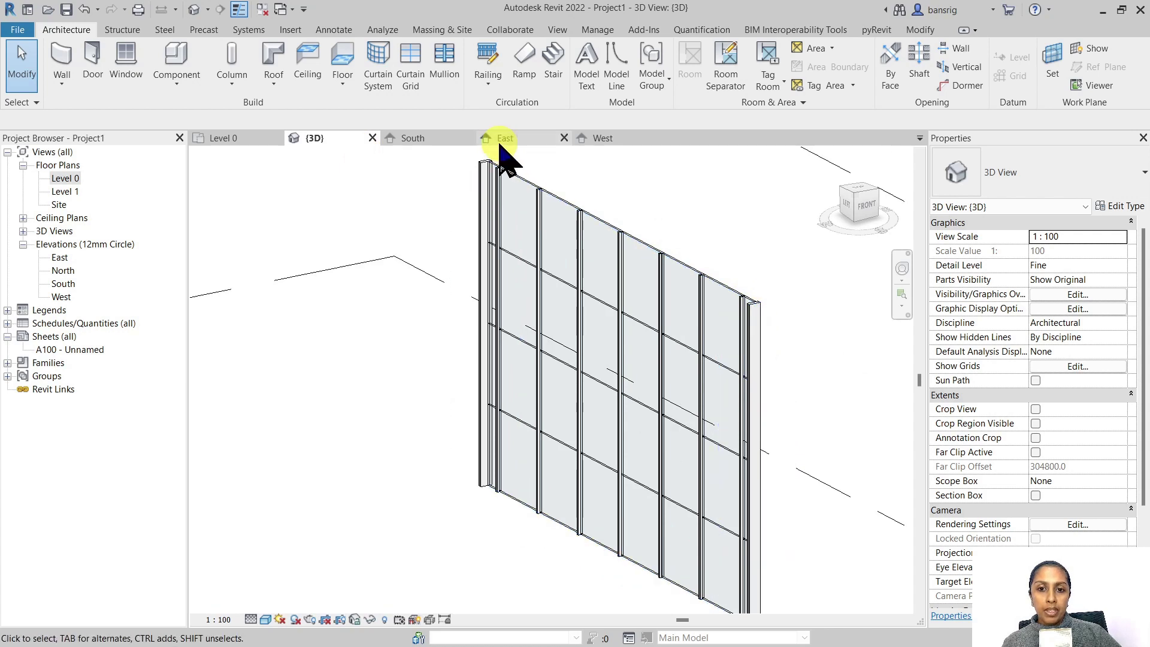
scroll(624, 210, "up", 5)
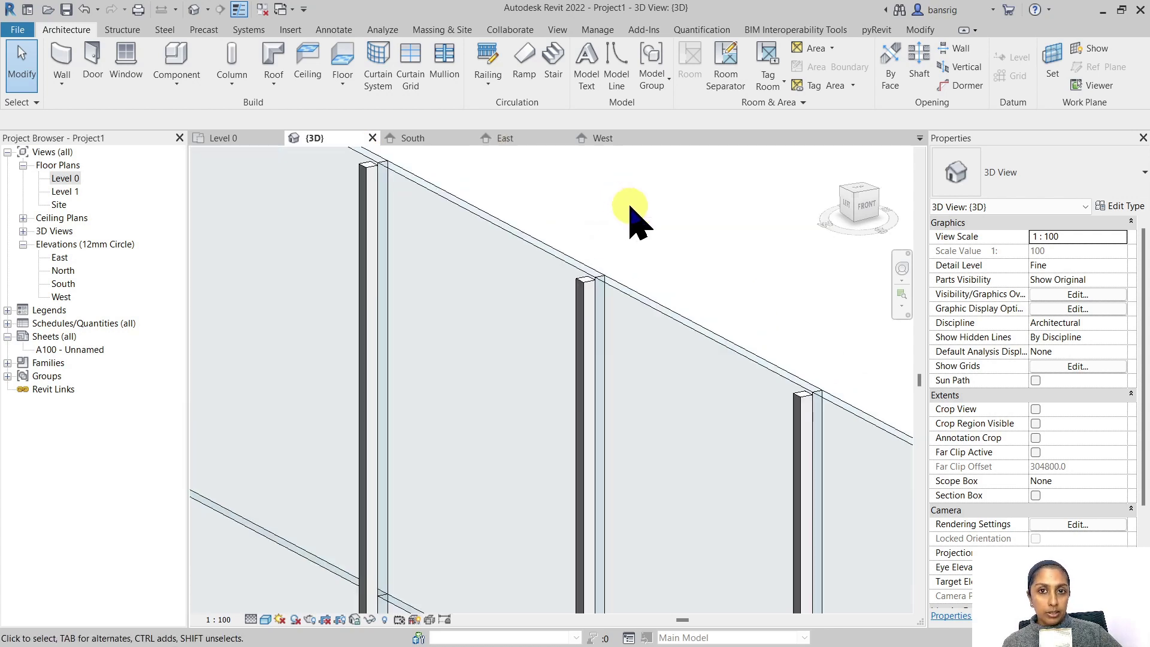
scroll(630, 211, "down", 5)
Set the wall type's horizontal interior mullions to Rectangular 30mm_Square
left_click(655, 218)
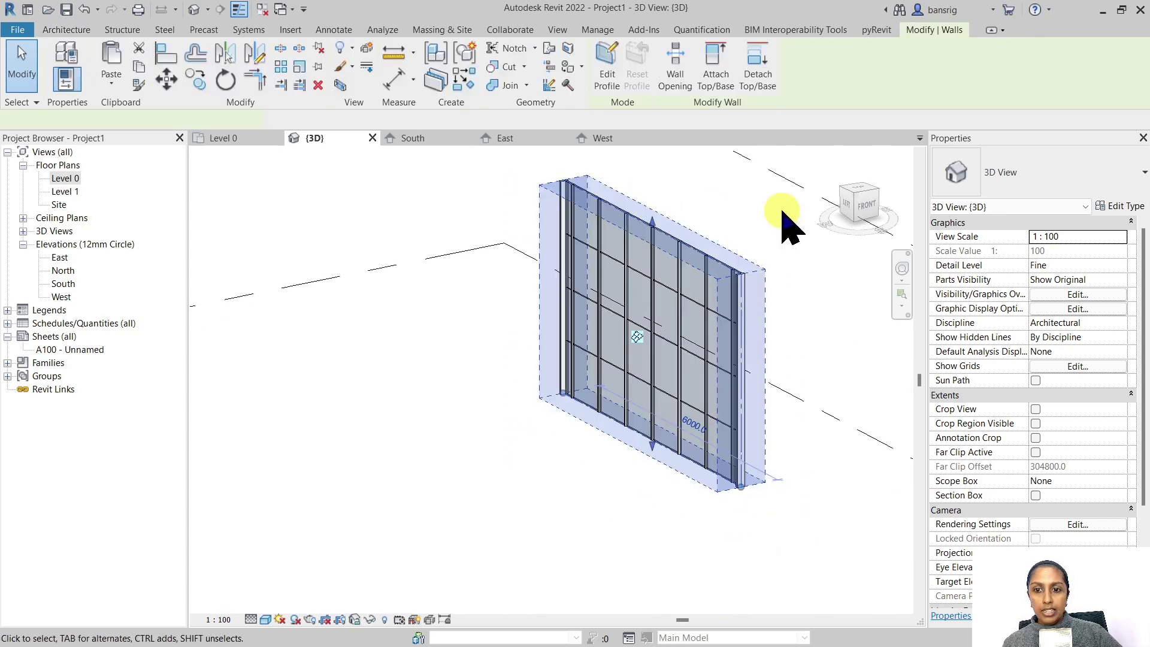
left_click(1118, 205)
scroll(969, 401, "down", 3)
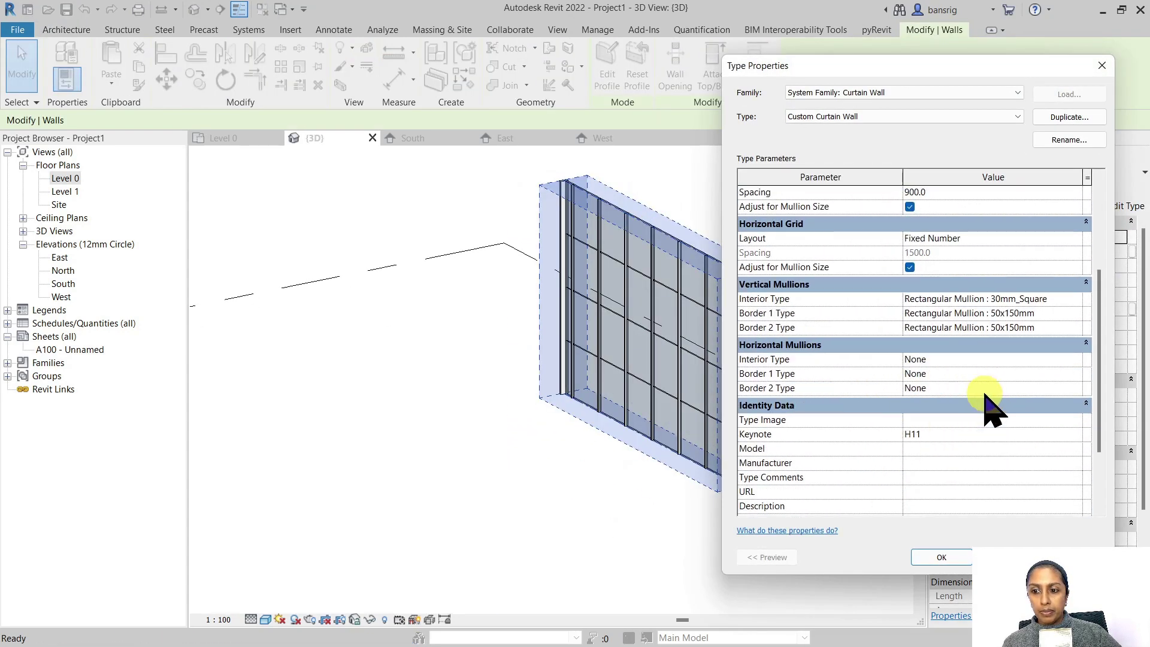
left_click(1075, 359)
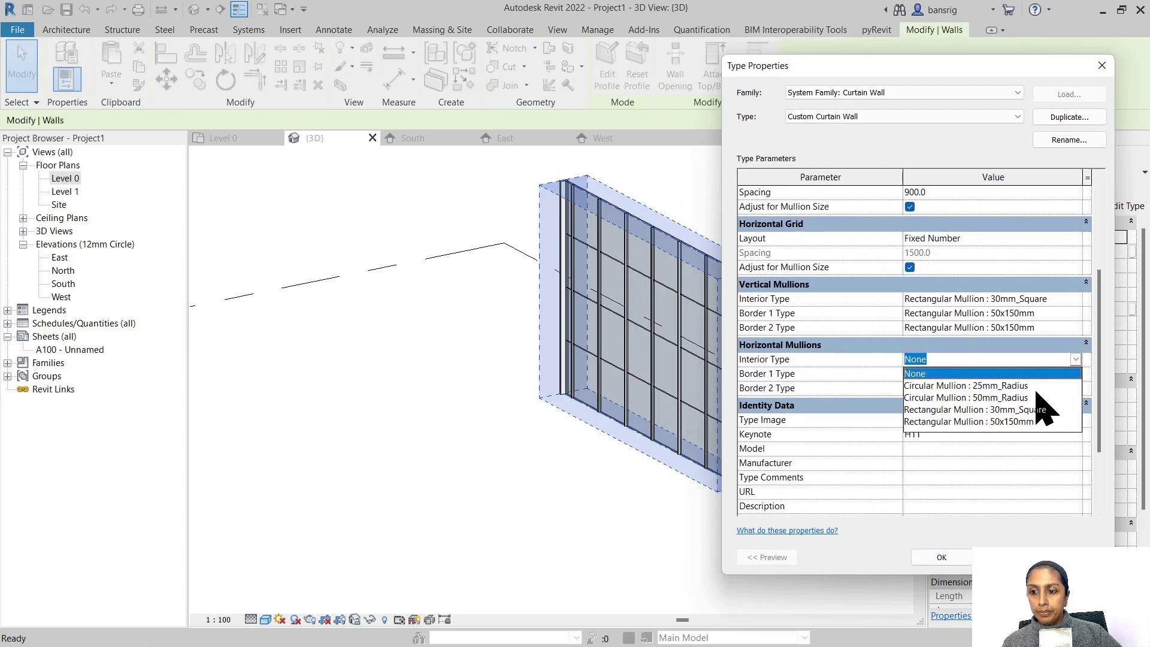
left_click(1004, 409)
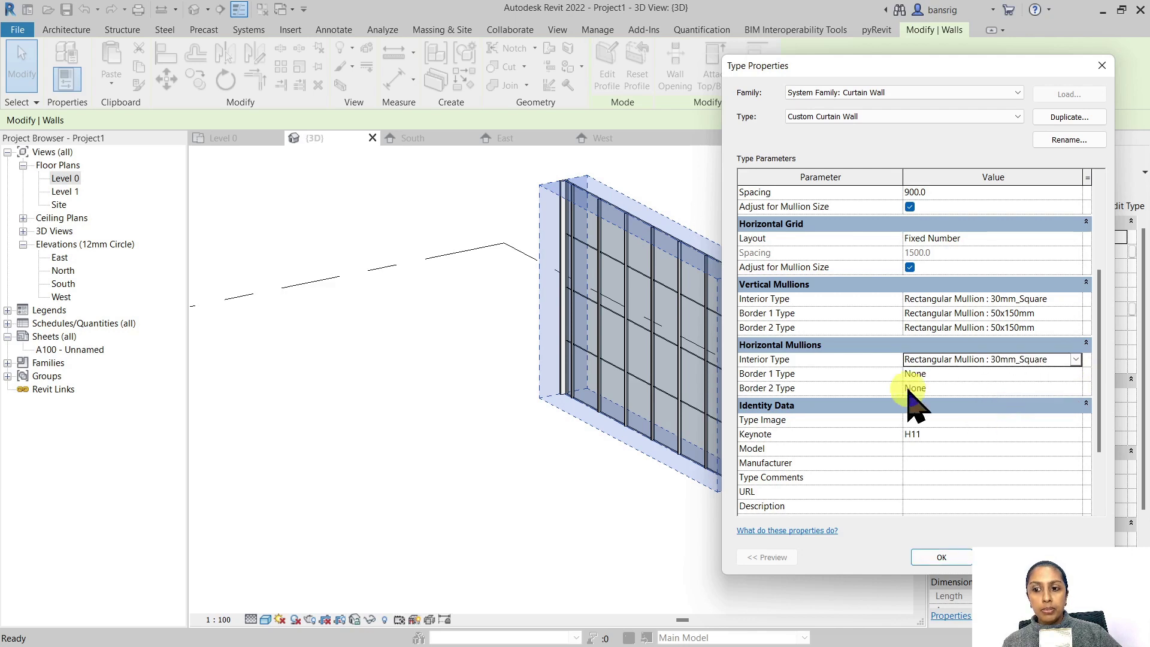
Set both horizontal border mullions to Rectangular 50x150mm and apply the type
left_click(1076, 373)
scroll(1012, 422, "down", 3)
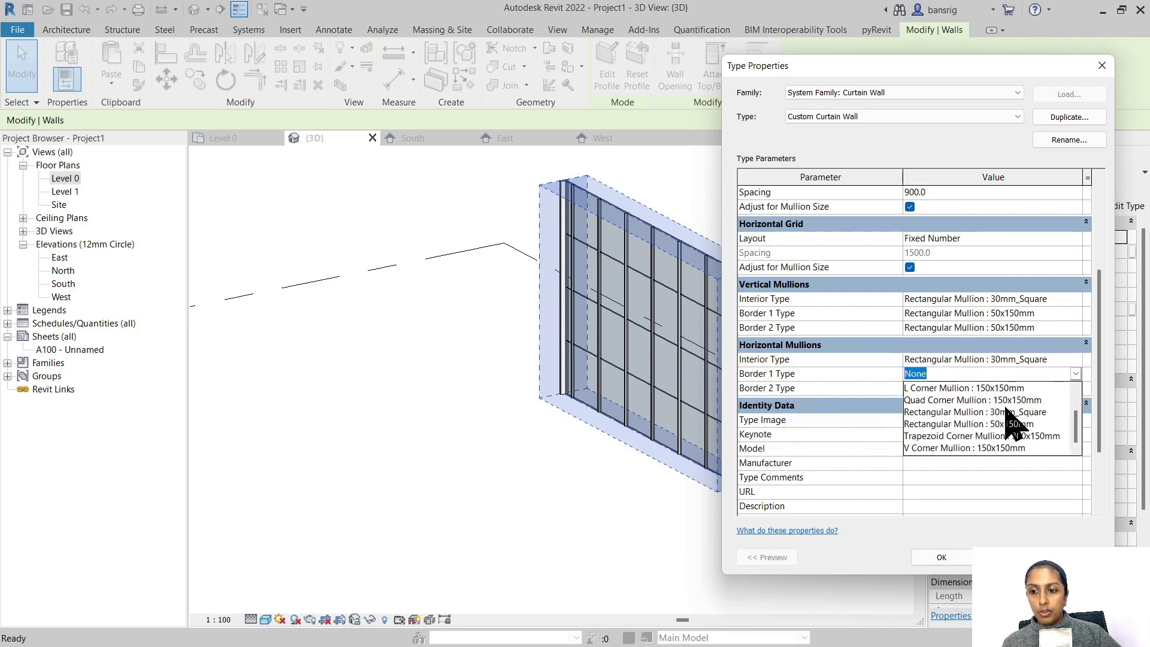
left_click(1011, 424)
left_click(1075, 387)
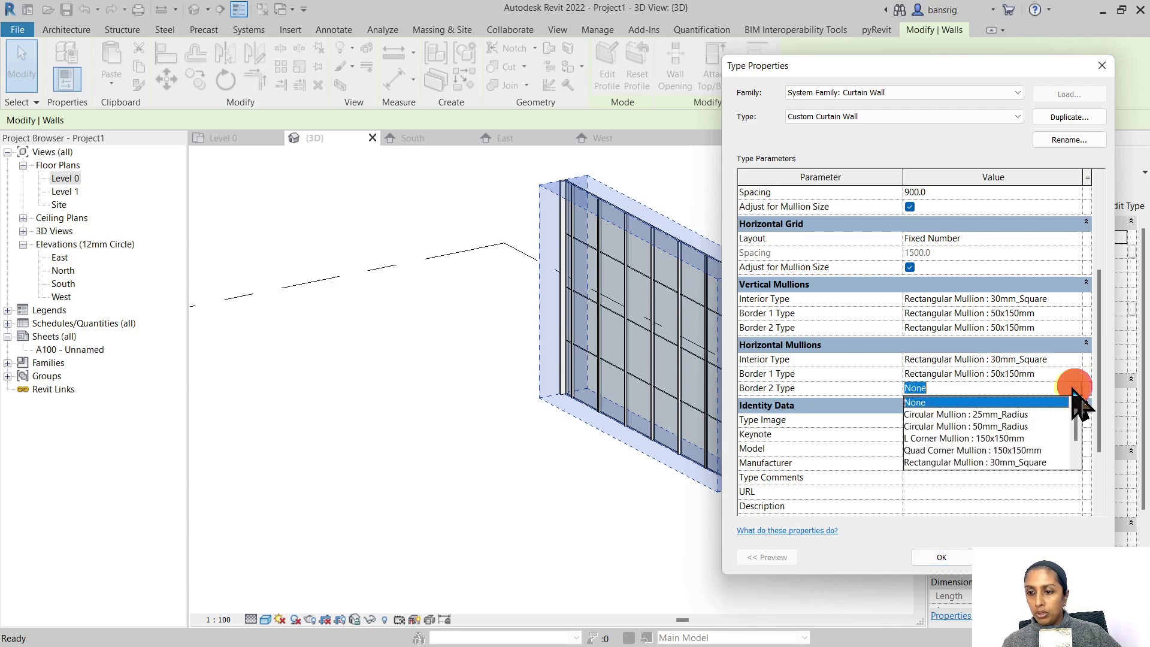
scroll(994, 446, "down", 3)
left_click(997, 446)
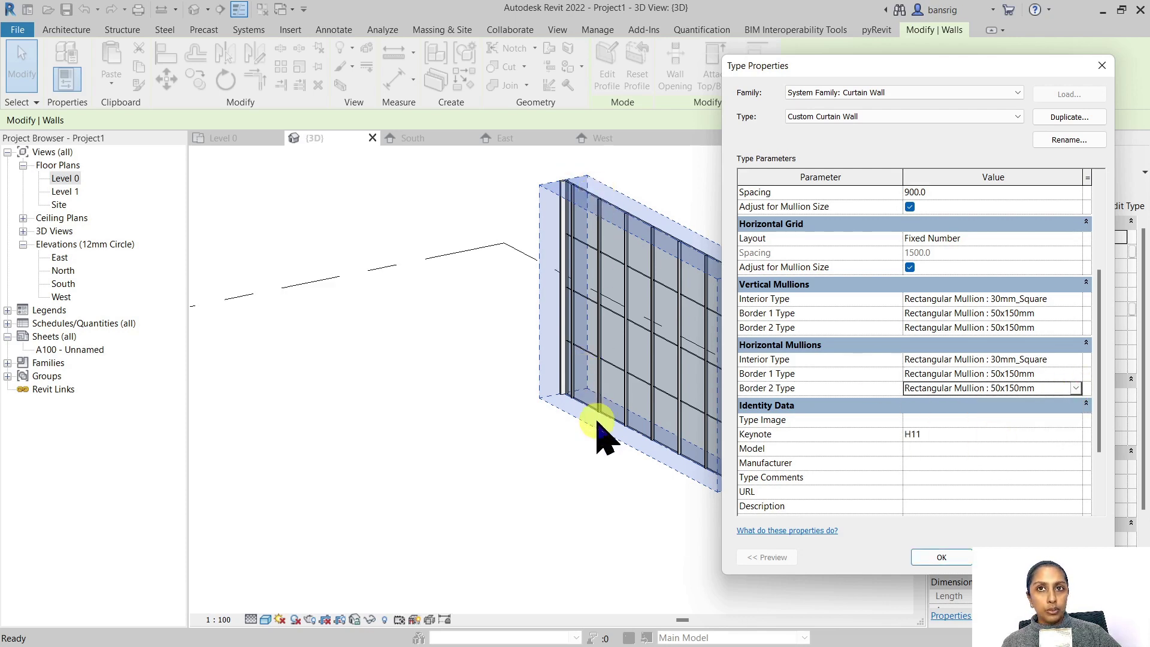
left_click(934, 563)
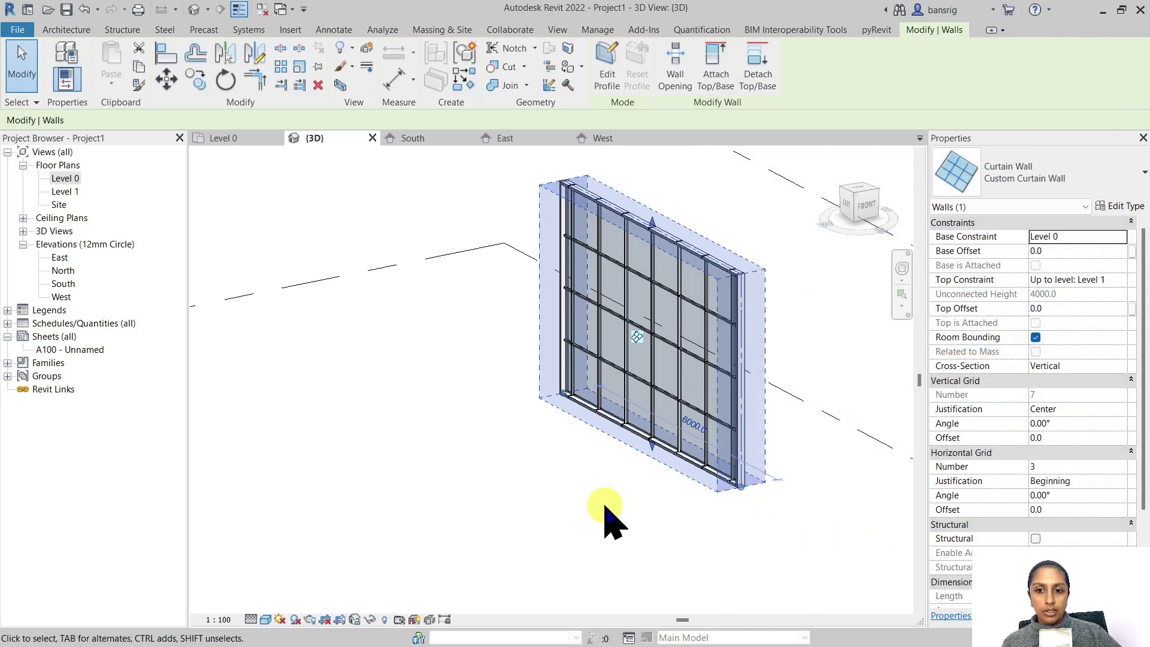
Deselect the wall, then orbit and zoom in to a corner of the curtain wall
left_click(602, 506)
middle_click_drag(546, 423, 823, 479, "shift")
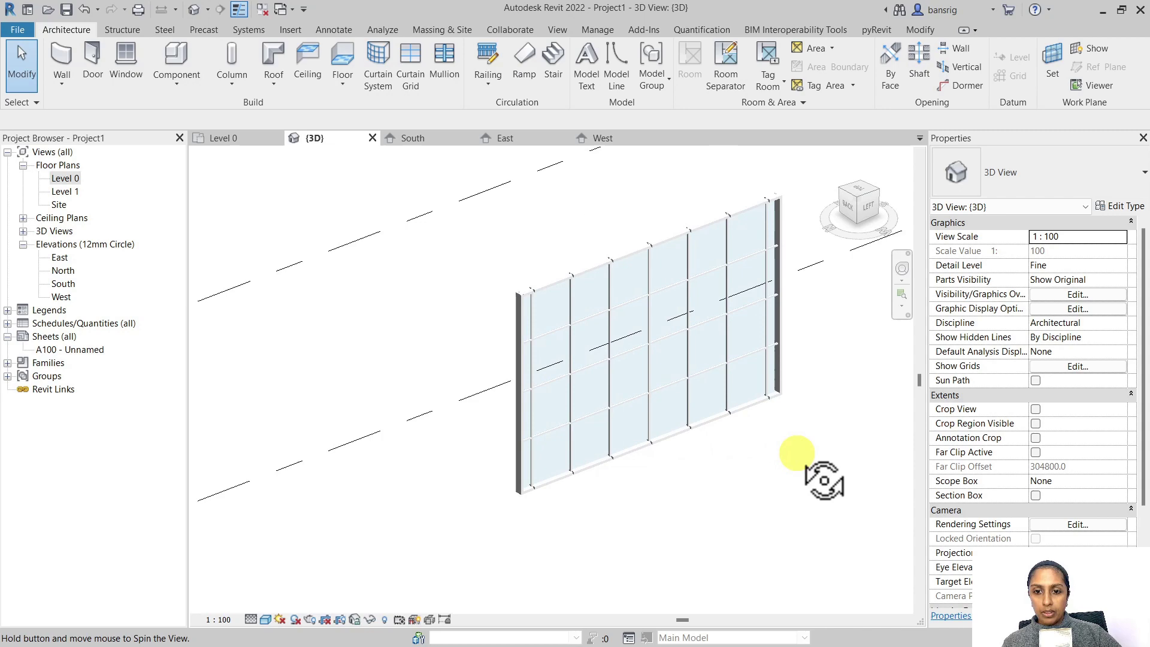
scroll(487, 257, "up", 5)
scroll(449, 308, "down", 2)
scroll(453, 269, "up", 3)
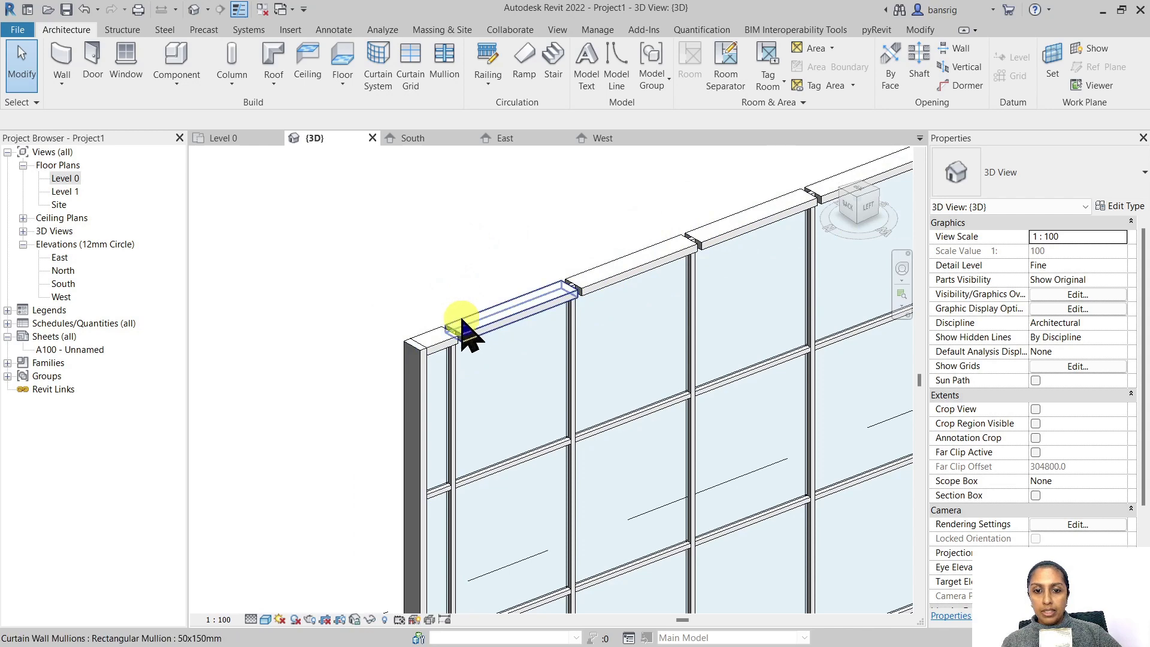
Change the wall type's Join Condition to Border and Vertical Grid Continuous
left_click(411, 359)
left_click(1118, 205)
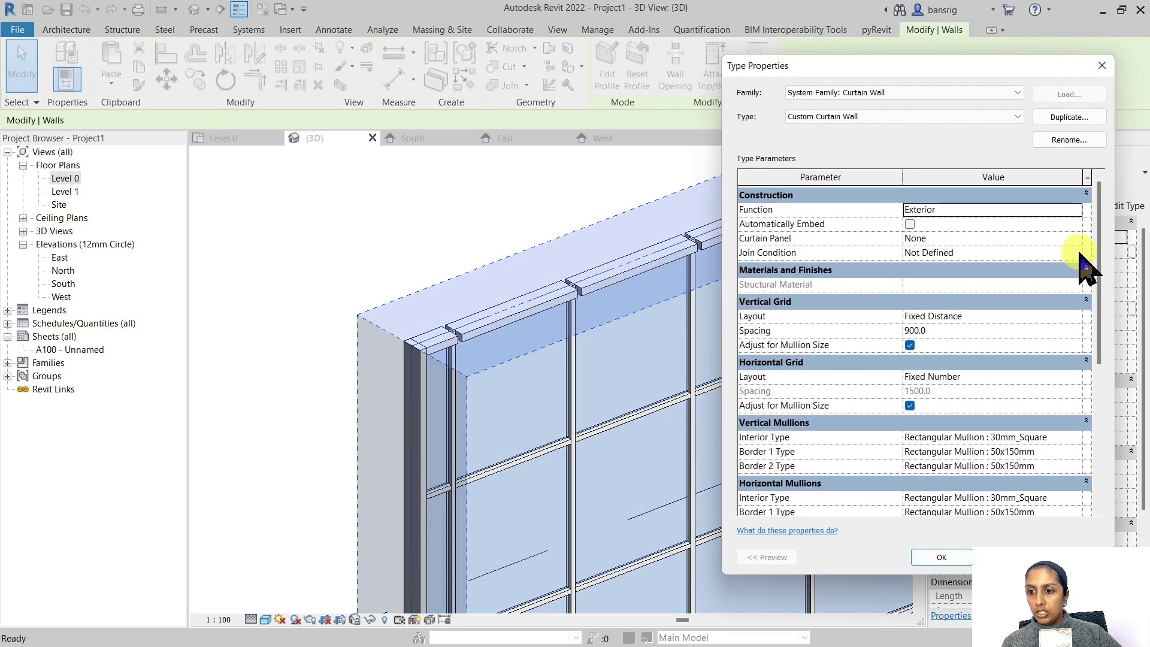
left_click(1080, 254)
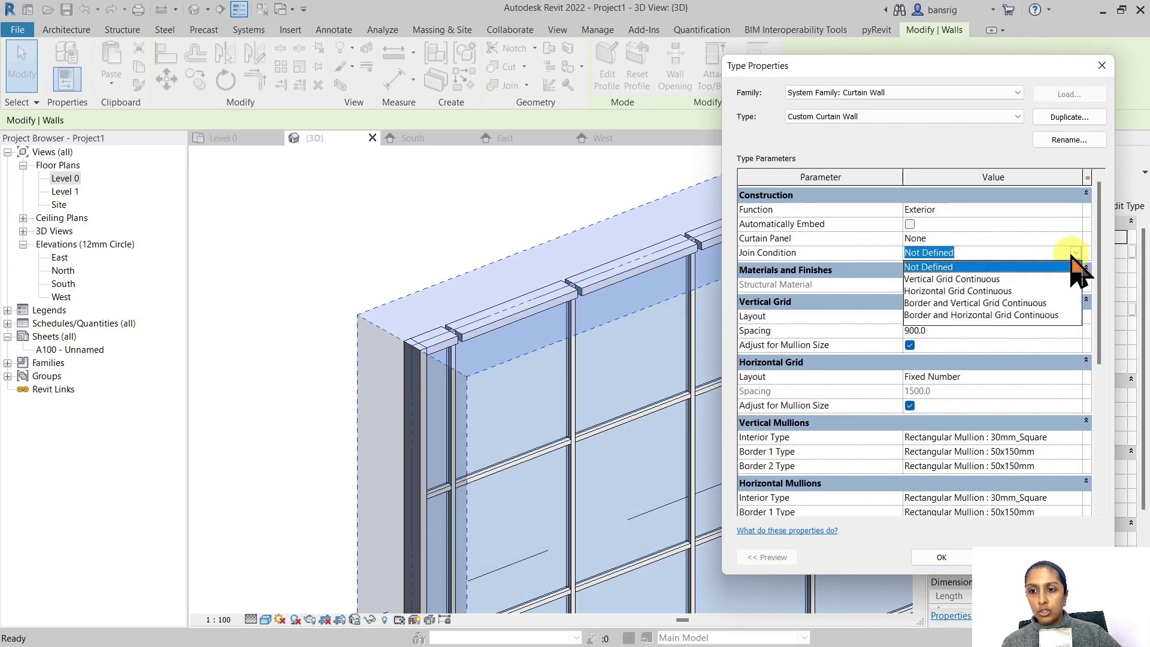
left_click(982, 303)
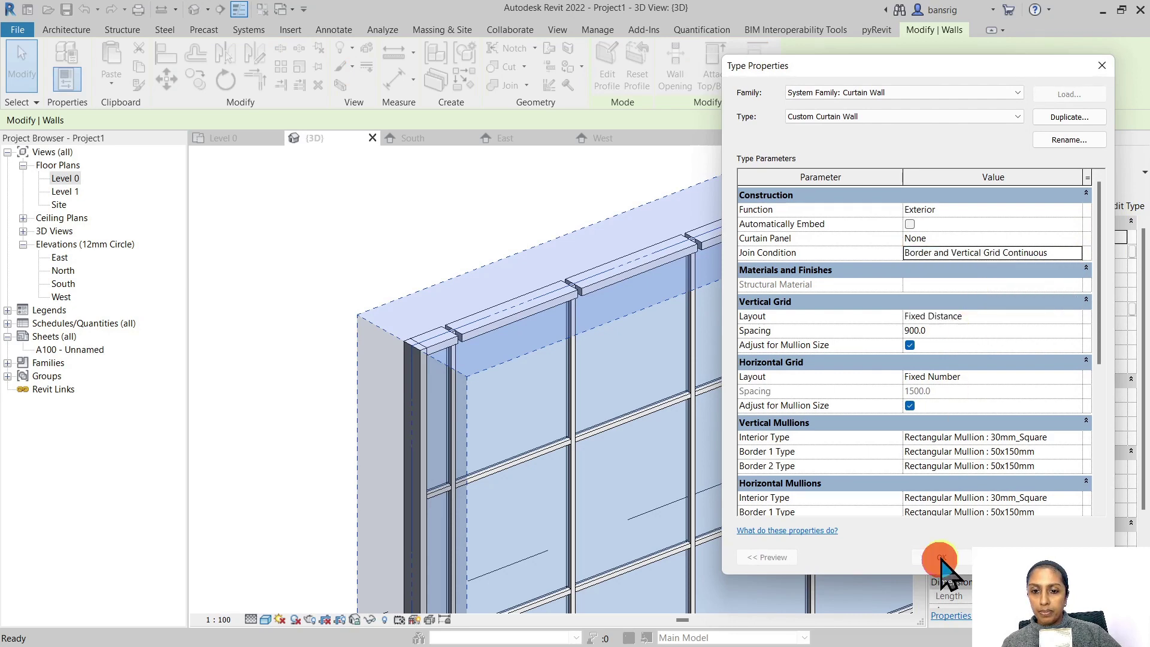
left_click(941, 556)
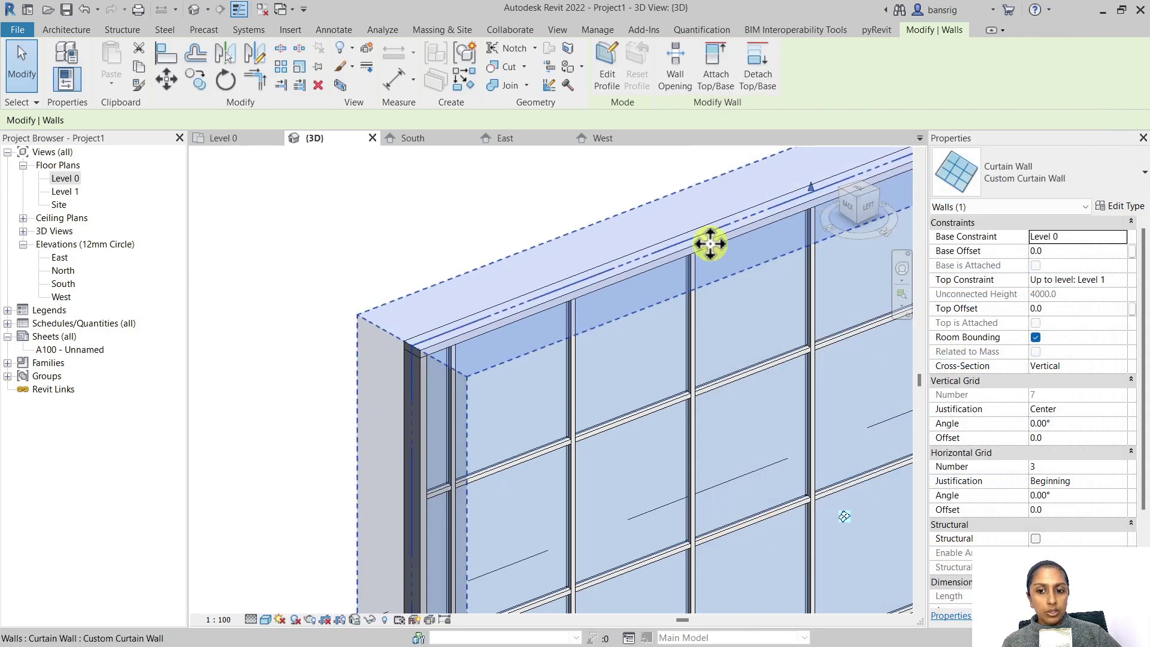